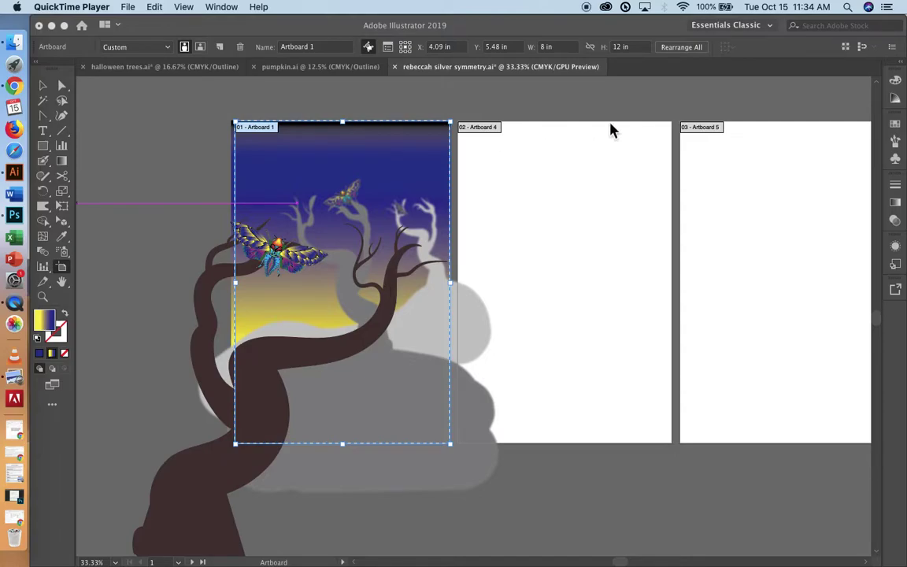
- Bring Illustrator to the front and close the Artboards panel, leaving Layers beside the tree artwork
scroll(614, 130, right, 10)
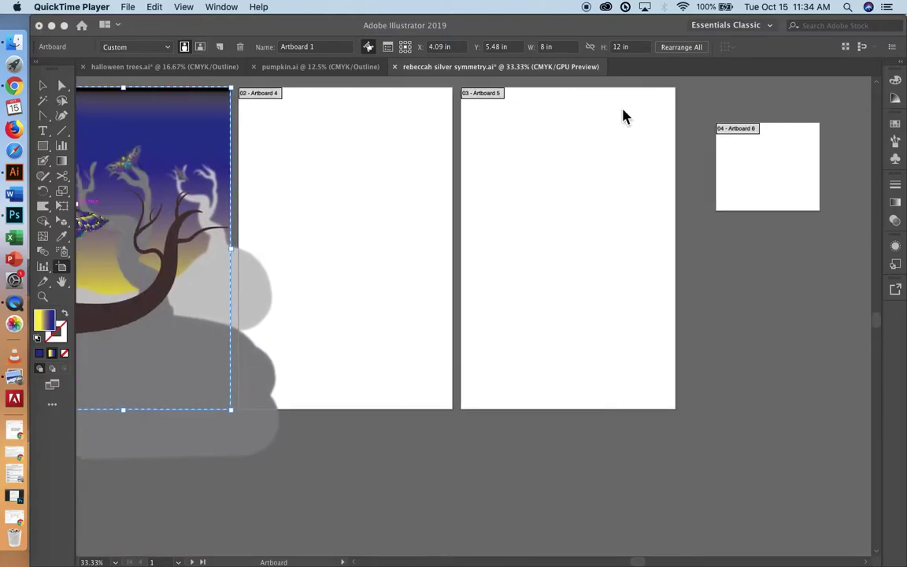
scroll(624, 116, left, 5)
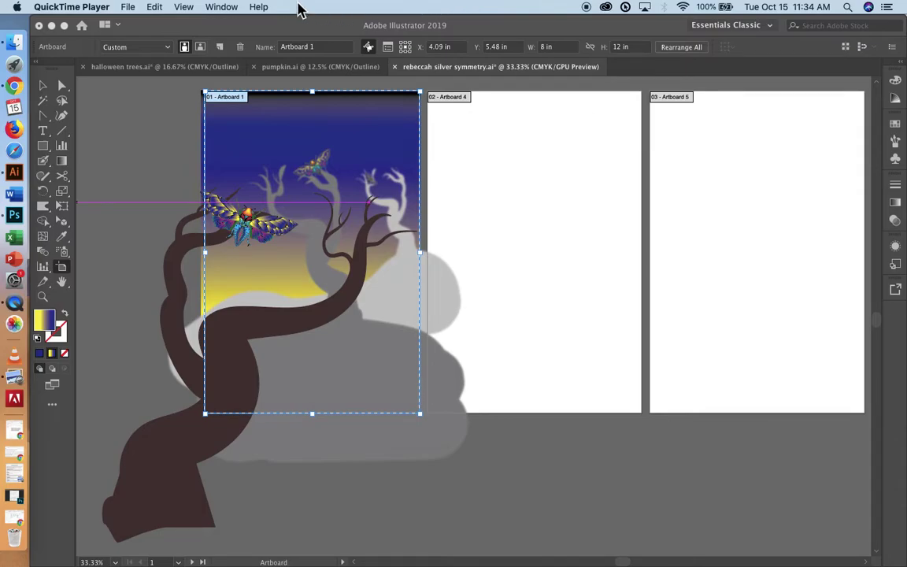
click(221, 6)
click(210, 86)
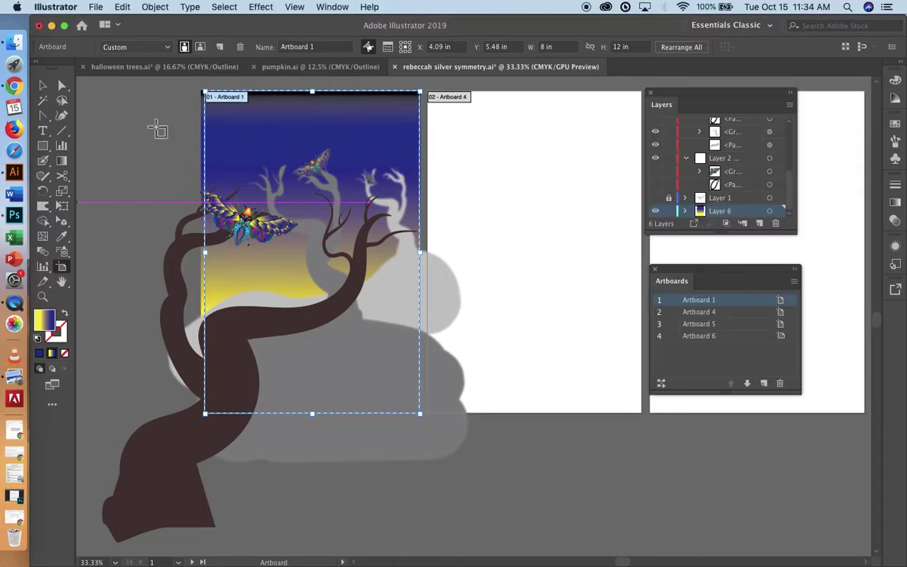
click(654, 269)
scroll(478, 258, right, 3)
scroll(441, 236, up, 2)
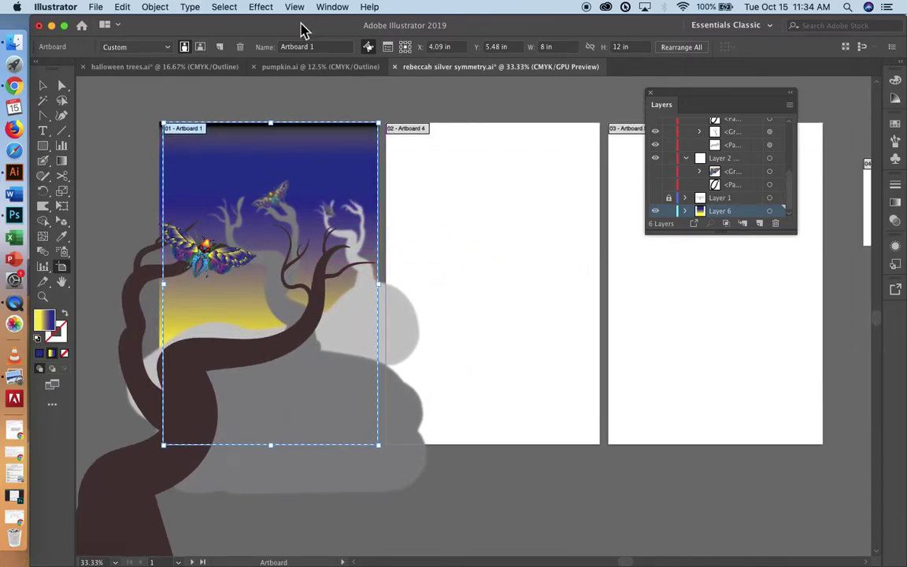
- Reopen the Artboards panel, add Artboard 7 over the gradient background, and select Artboard 1
click(332, 7)
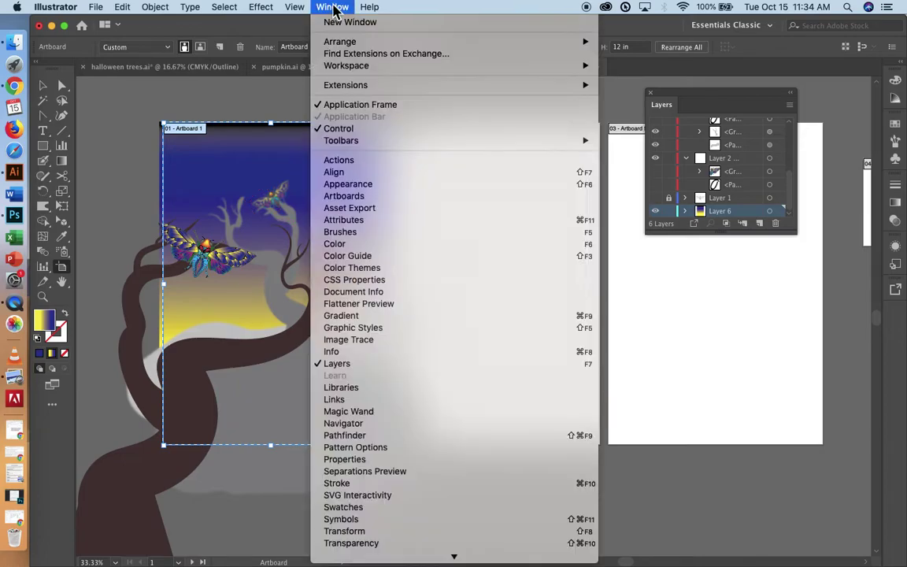
click(352, 195)
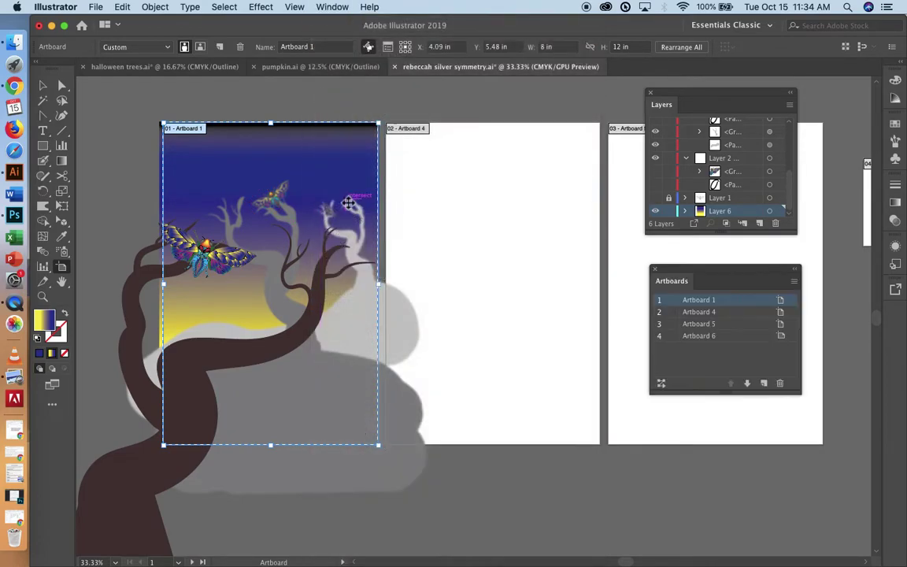
click(348, 203)
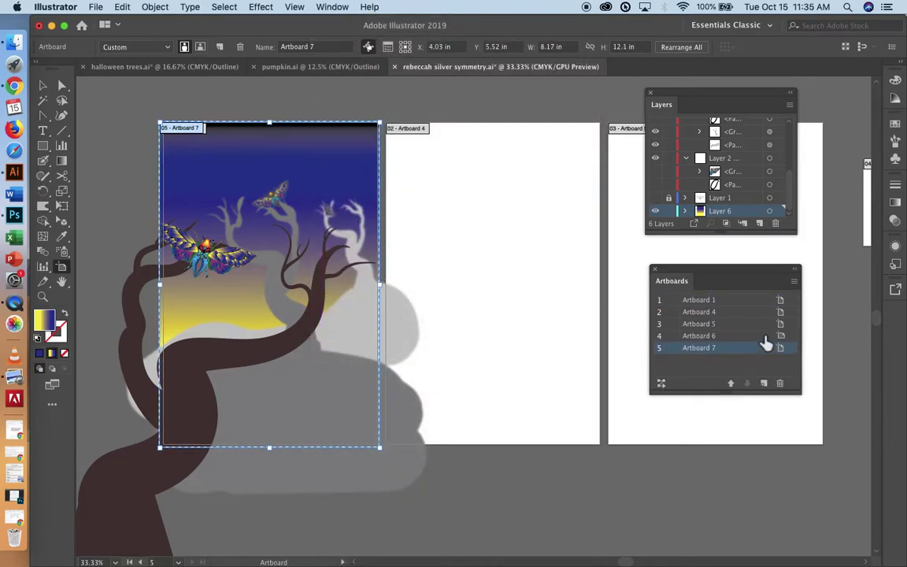
key(super+minus)
key(super+minus)
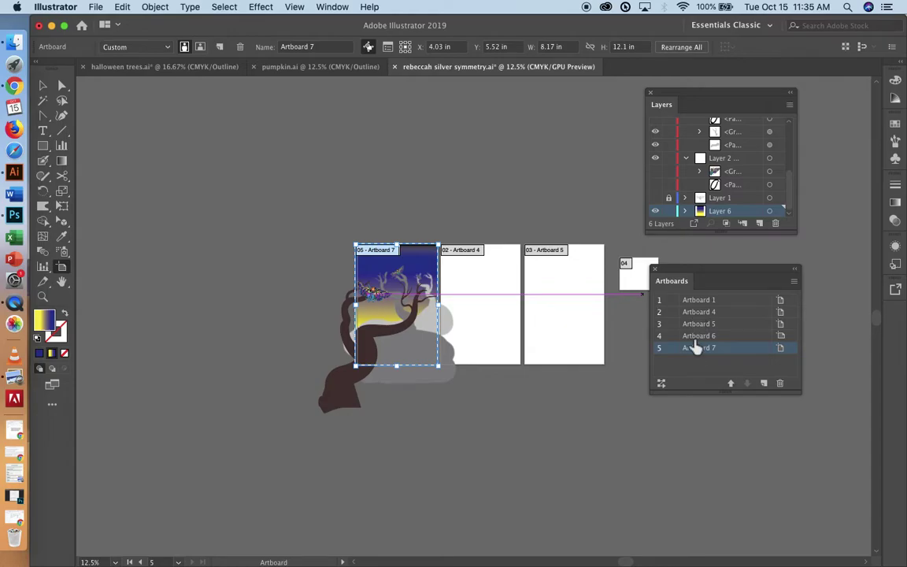
click(703, 300)
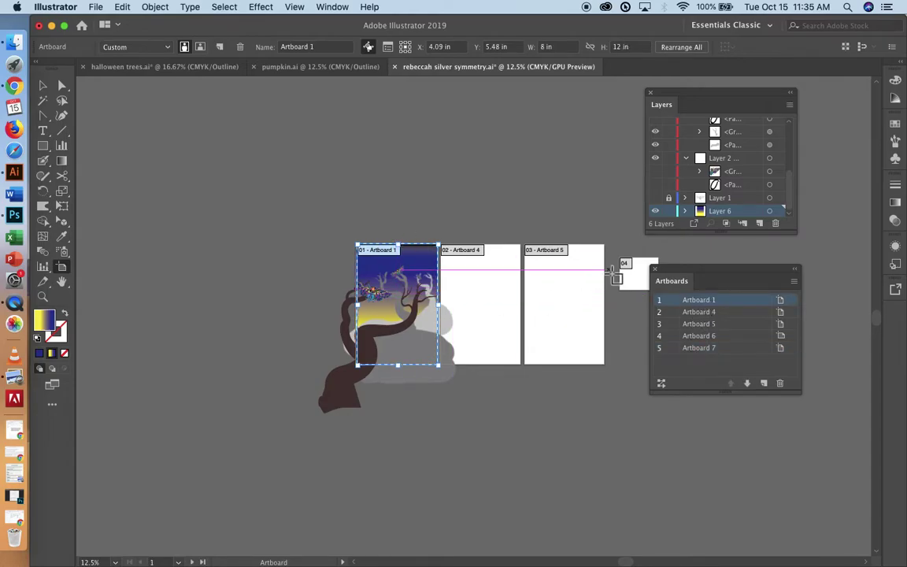
key(super+equal)
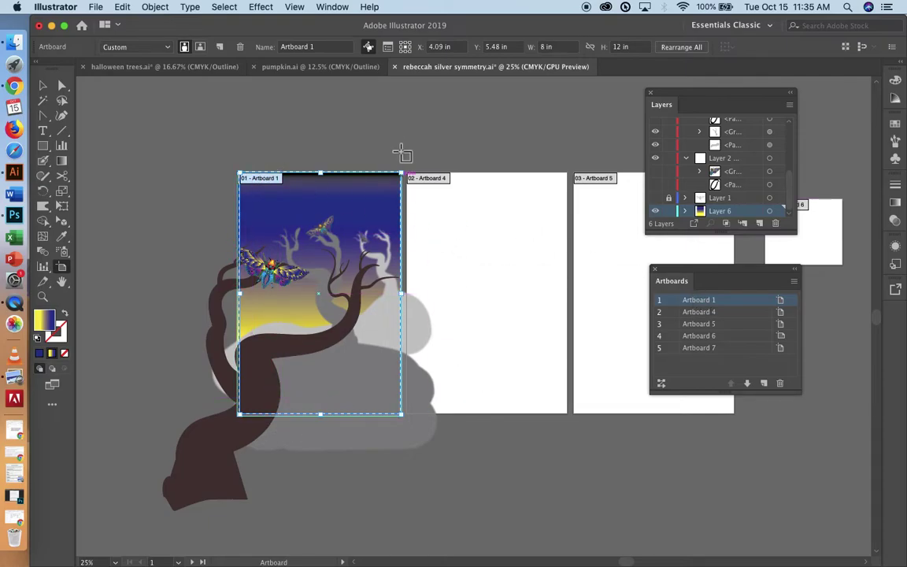
click(768, 277)
- Resize Artboard 1 to 8 in wide by 10 in tall in Artboard Options
drag(768, 277, 557, 239)
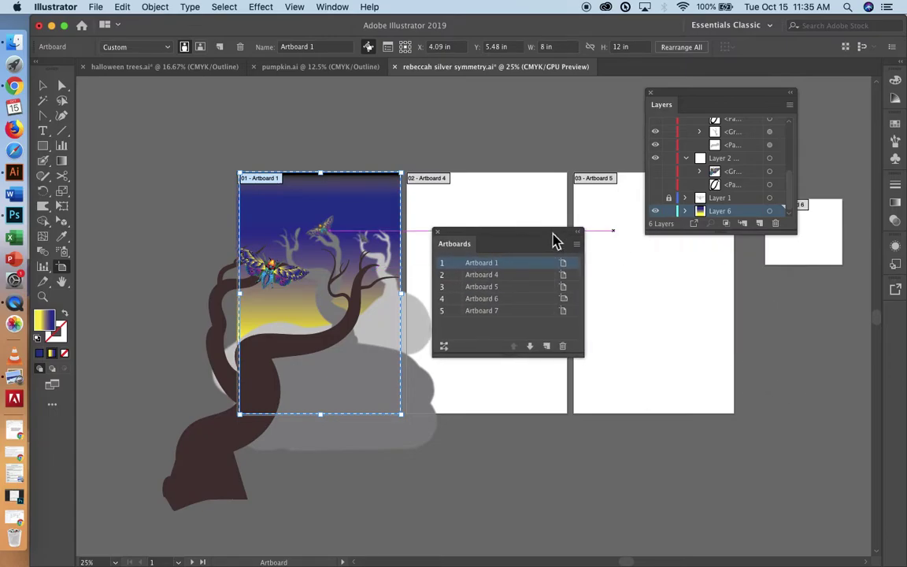
click(564, 264)
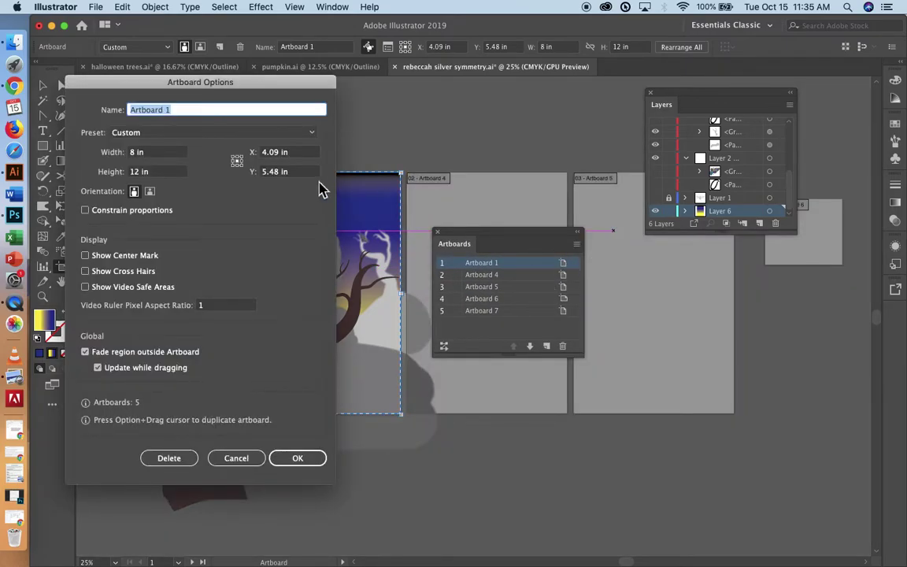
click(243, 458)
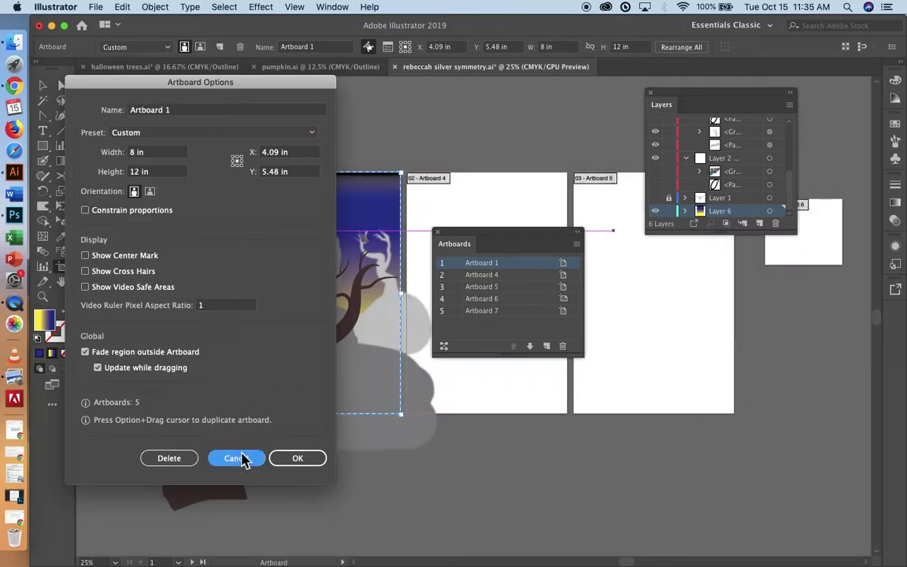
click(578, 249)
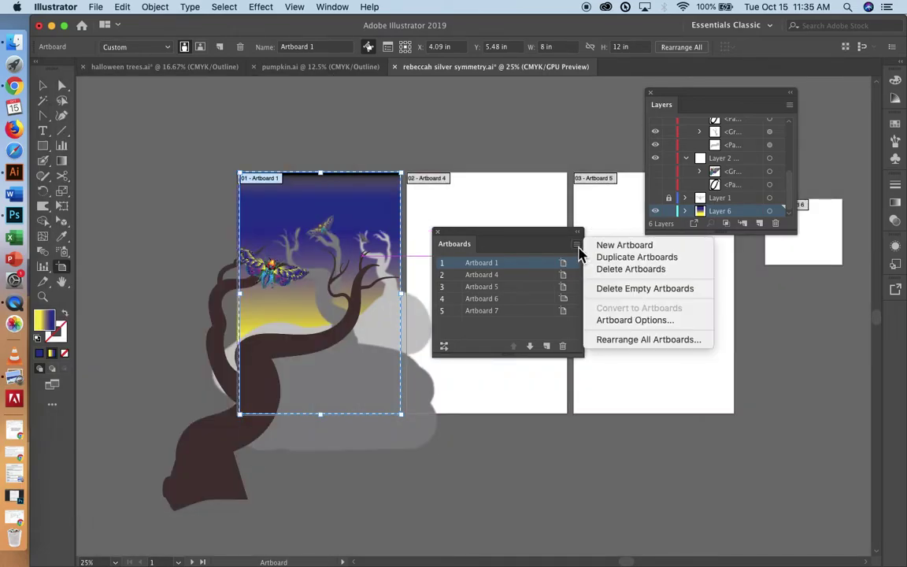
click(615, 324)
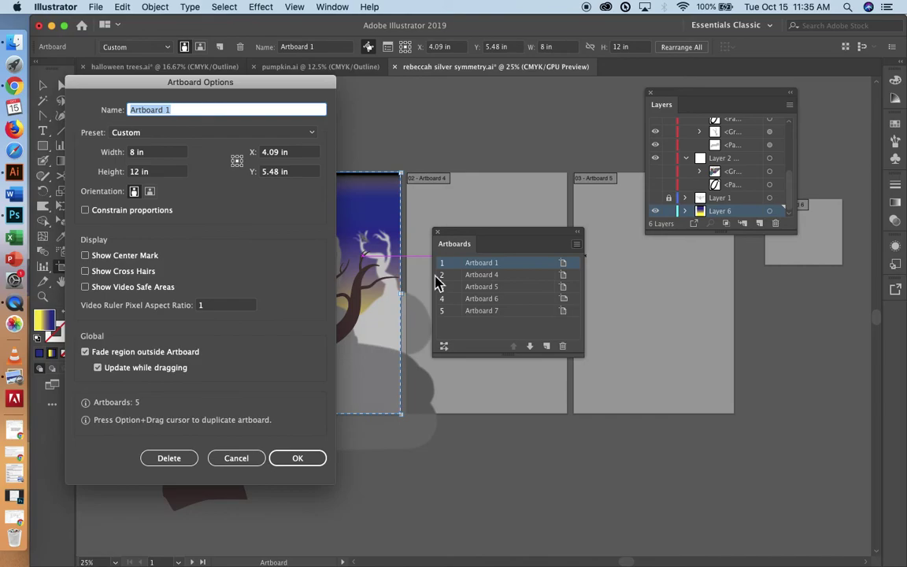
drag(191, 89, 542, 82)
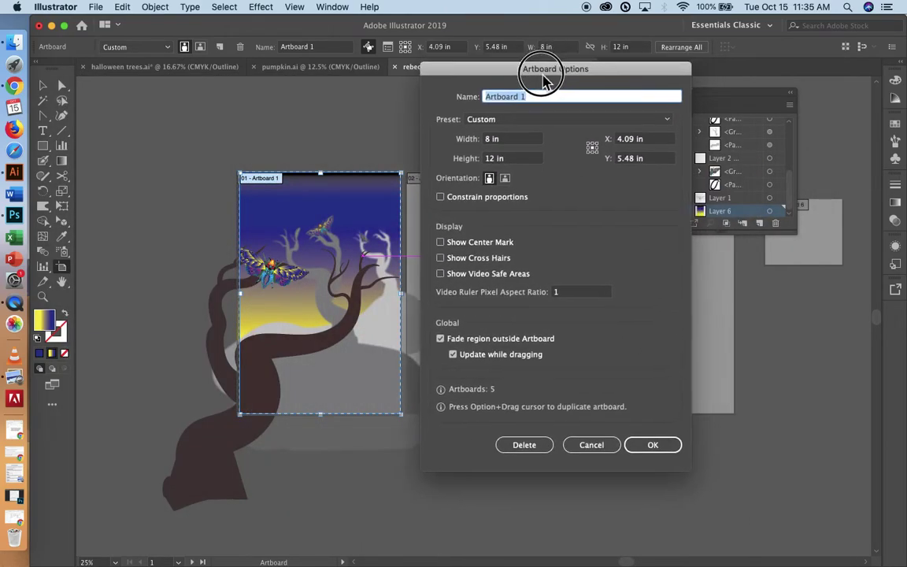
double_click(485, 162)
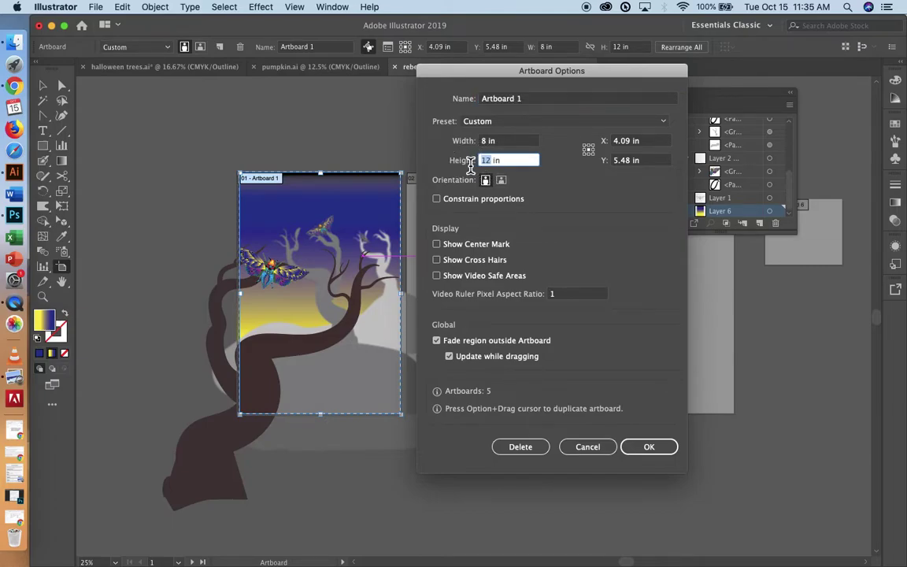
click(649, 448)
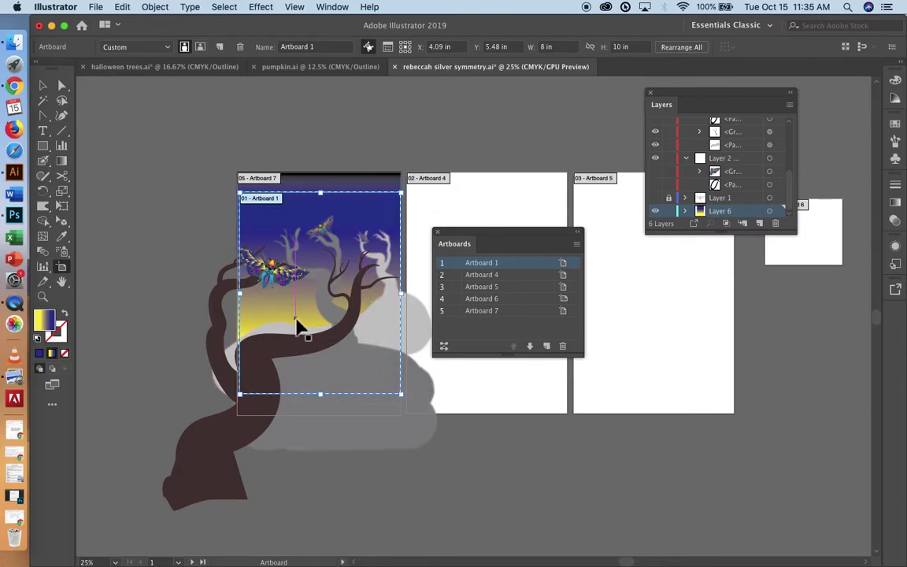
- Drag Artboard 1's top edge down and extend its bottom to about 8 × 9.39 in
click(344, 208)
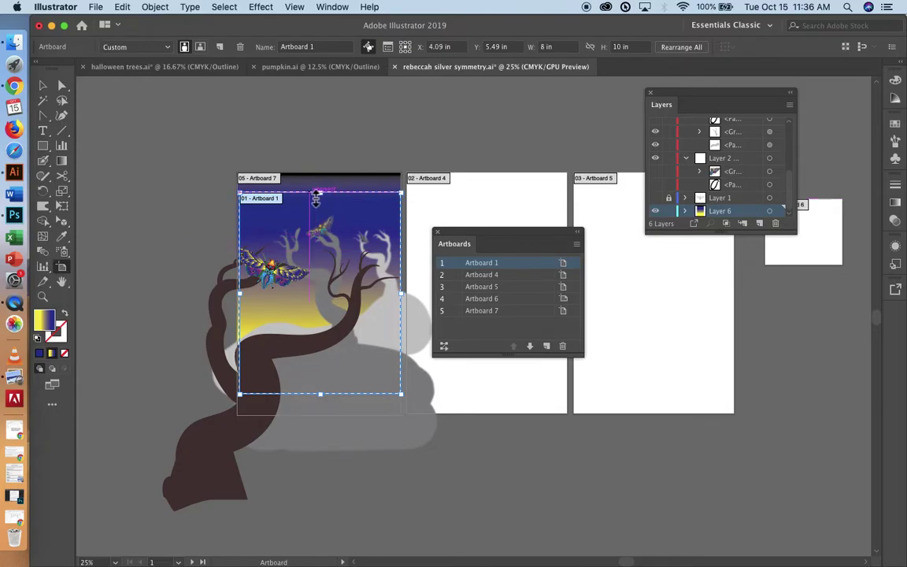
drag(290, 193, 293, 226)
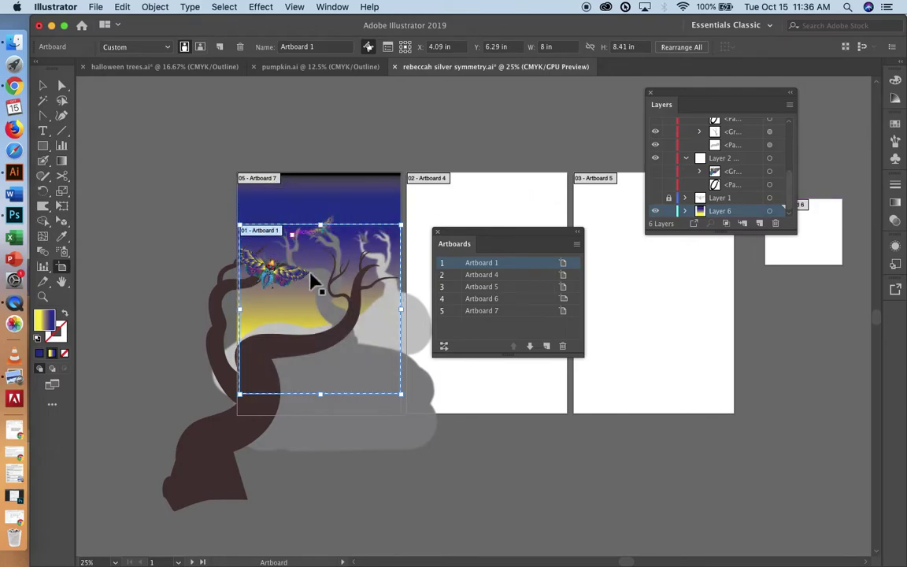
drag(326, 395, 328, 414)
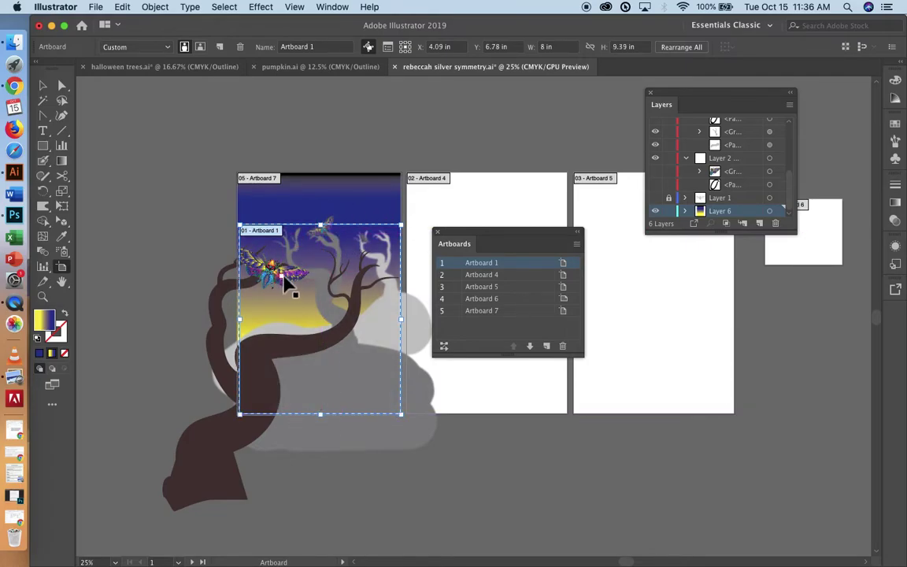
- Return to the Selection tool and nudge an artwork group slightly
key(v)
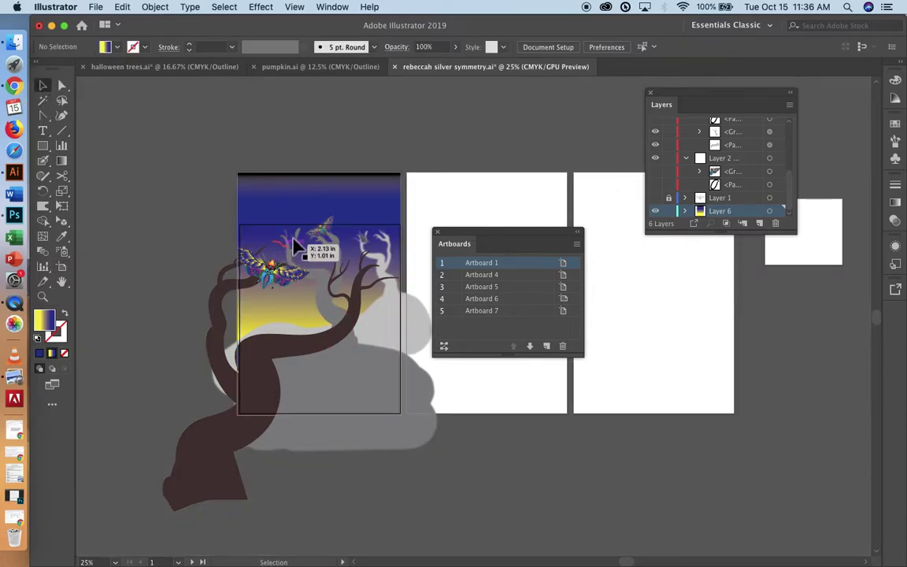
click(317, 245)
mouse_move(317, 244)
mouse_down()
mouse_move(321, 252)
mouse_move(323, 243)
mouse_up()
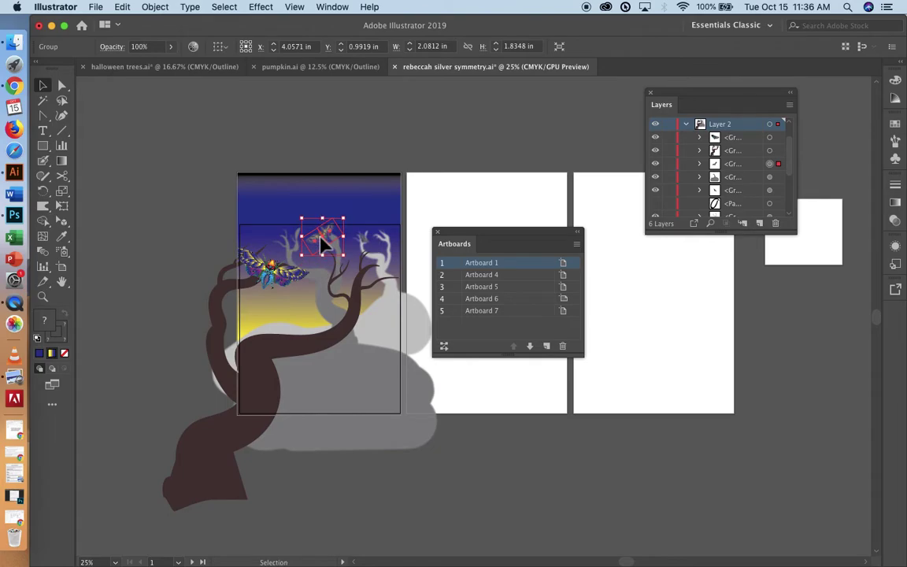
- Set Artboard 1's height to 10 in and move the small moth slightly higher
click(563, 264)
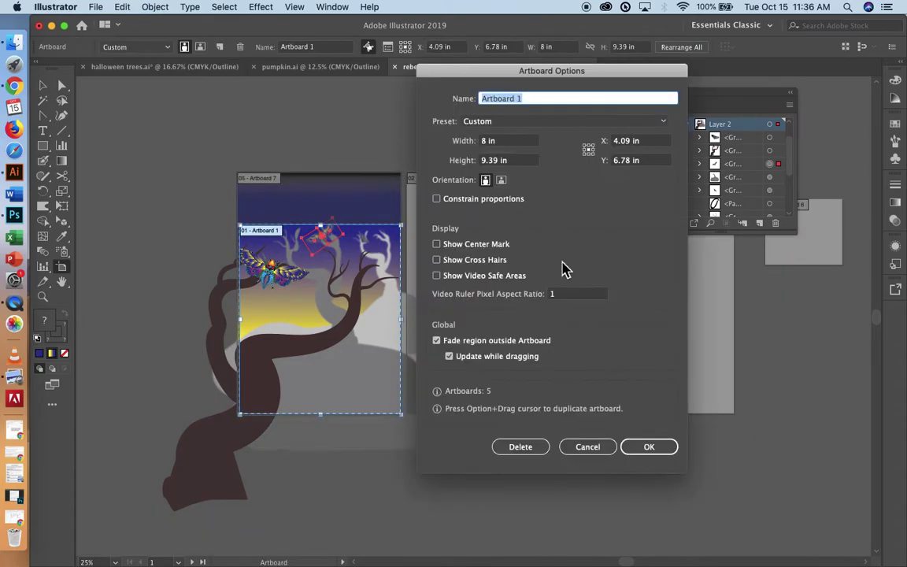
click(502, 161)
text(10)
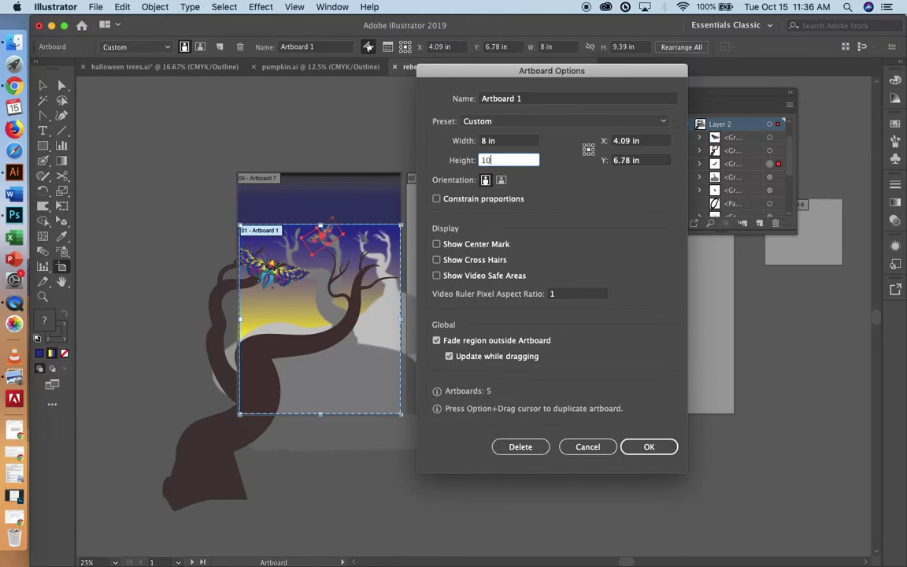
click(648, 447)
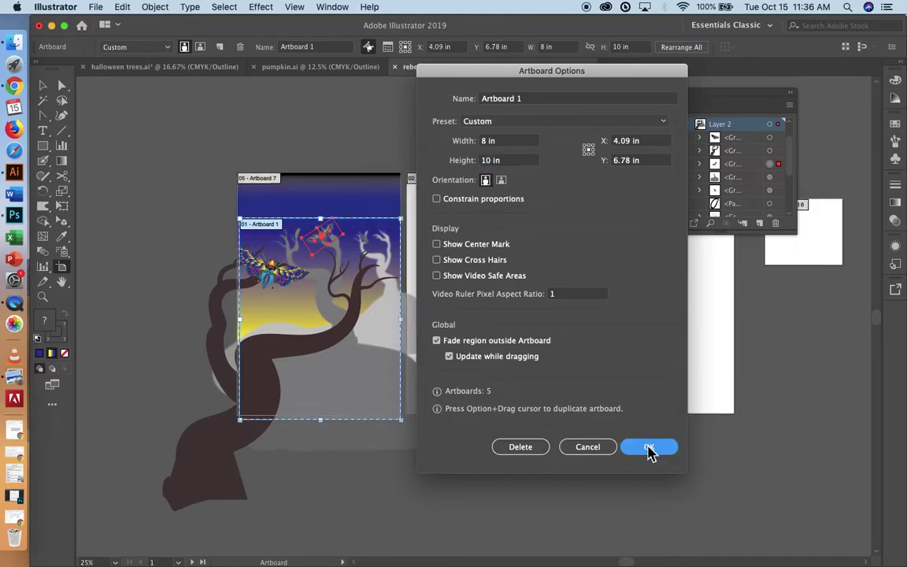
drag(311, 252, 312, 252)
click(175, 244)
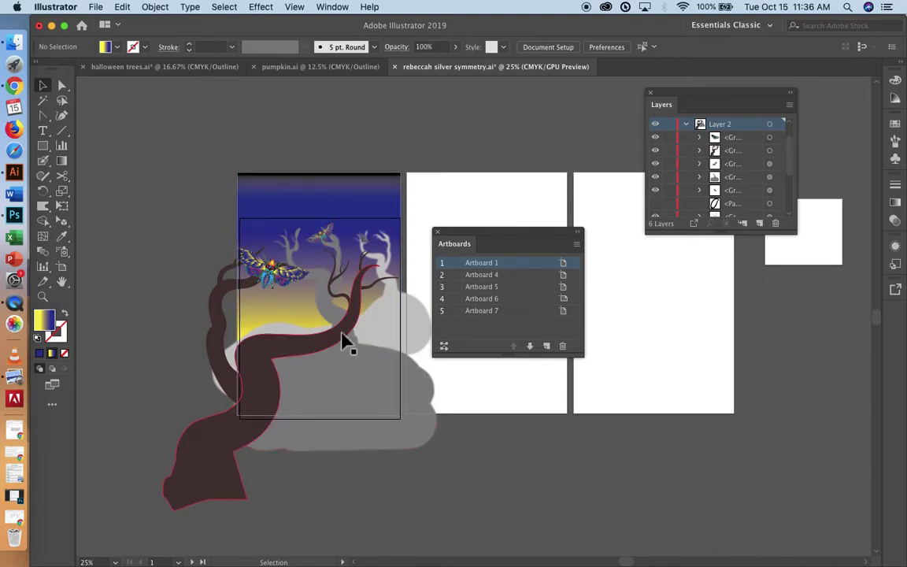
- Save the symmetry document, then bring up the File menu
click(95, 6)
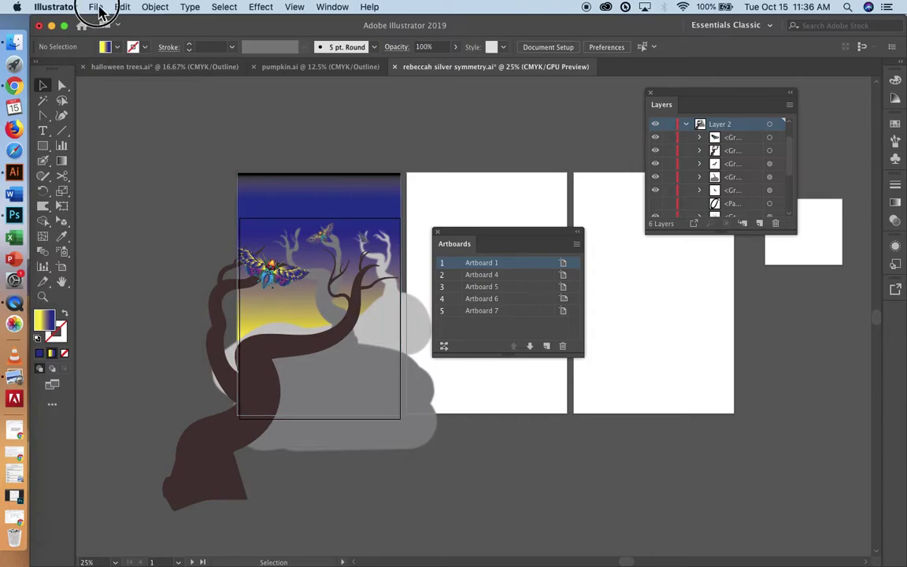
click(168, 112)
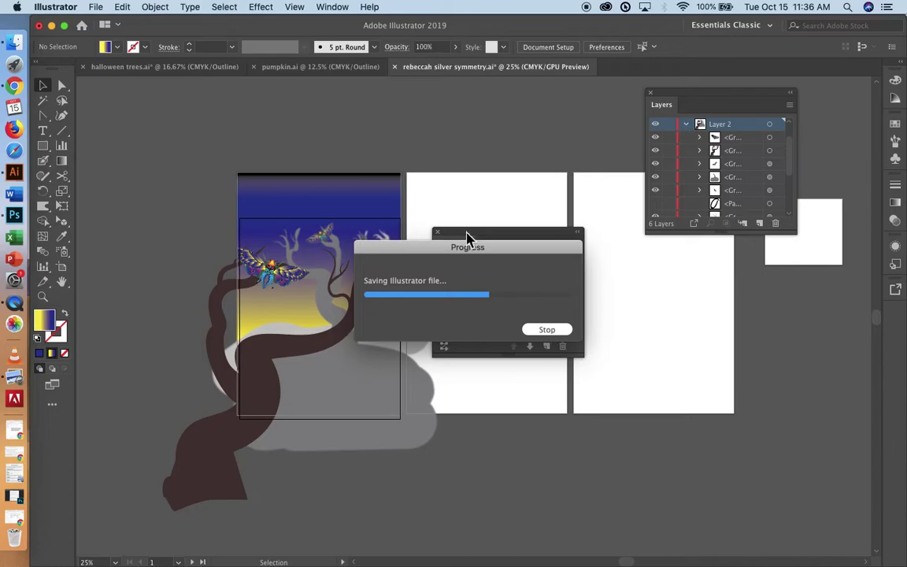
click(102, 10)
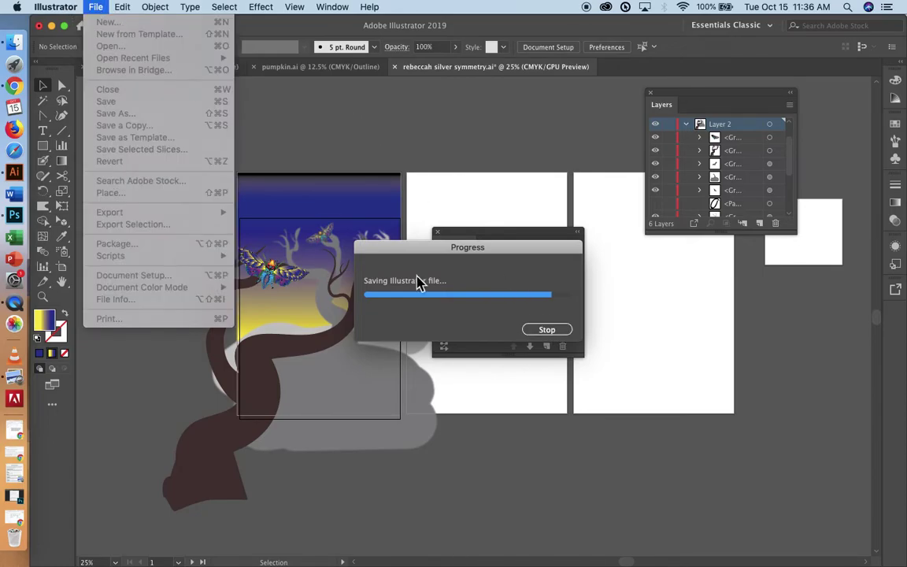
click(411, 120)
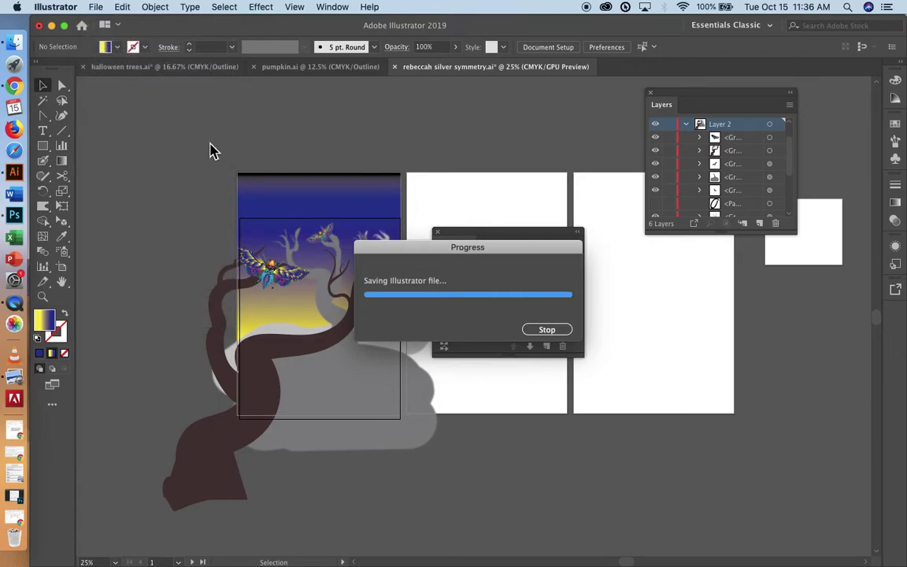
click(98, 7)
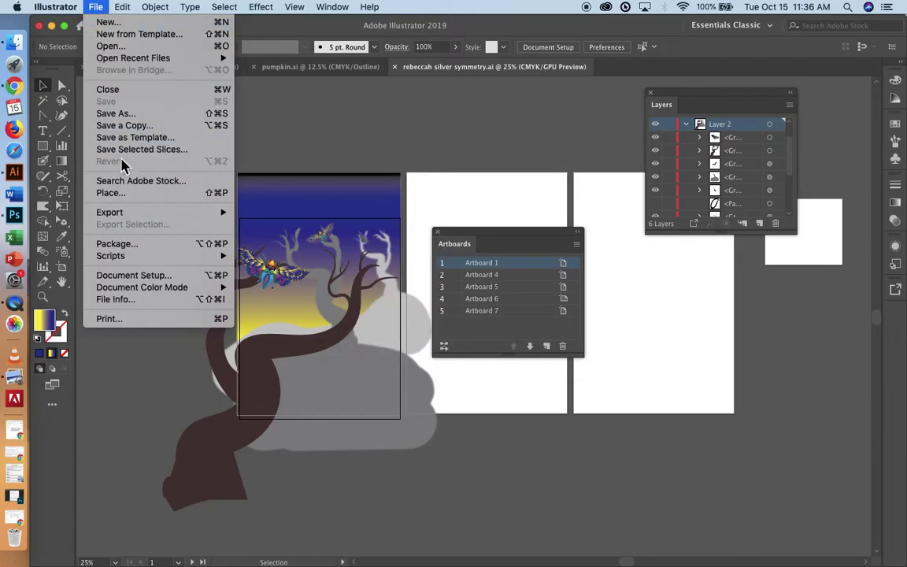
- Set up a JPEG export to GD p.7 using artboards, range 1-1 only
mouse_move(197, 216)
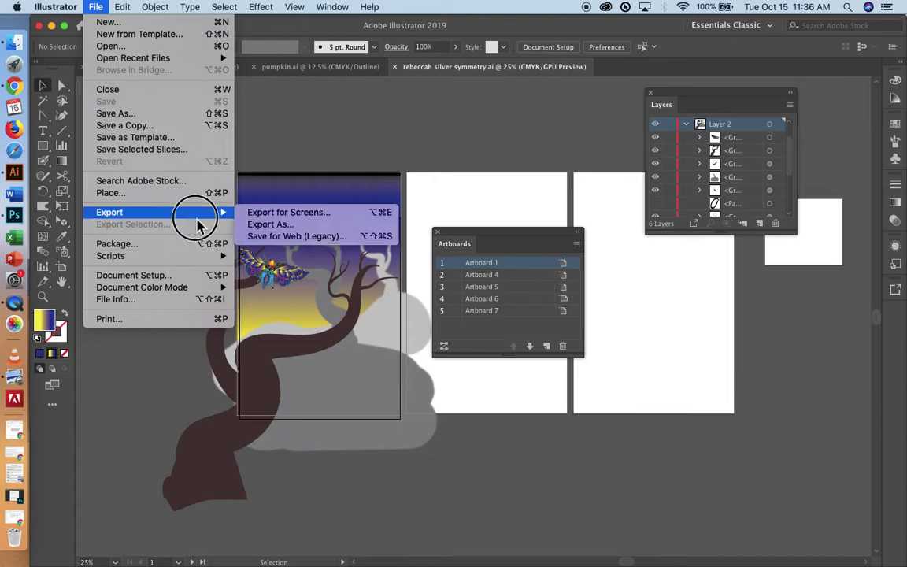
click(297, 228)
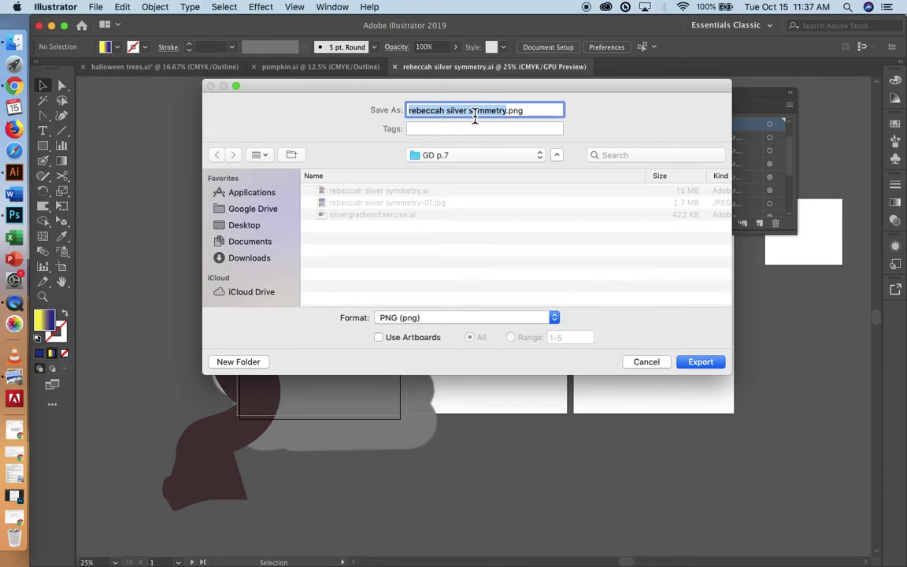
click(555, 319)
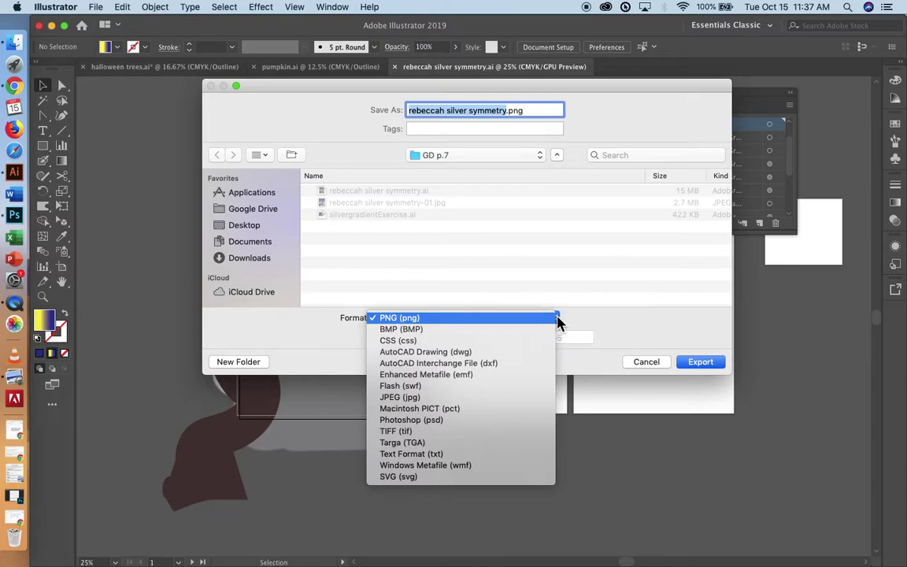
click(485, 398)
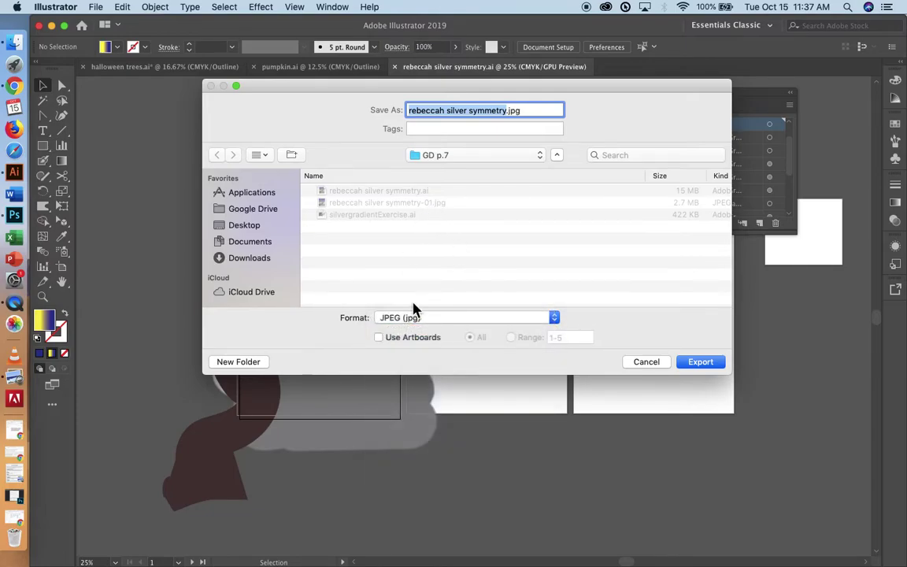
click(379, 338)
drag(531, 89, 485, 42)
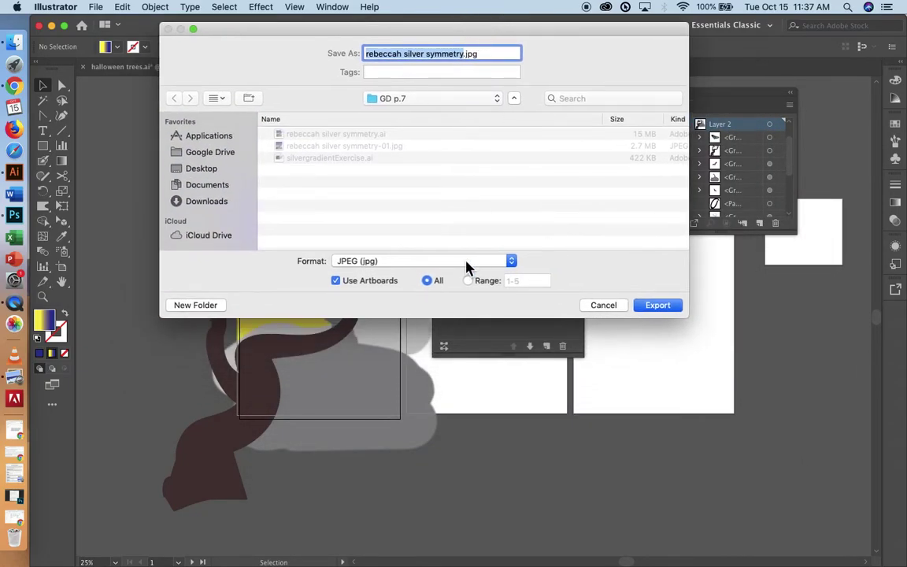
click(470, 281)
click(490, 281)
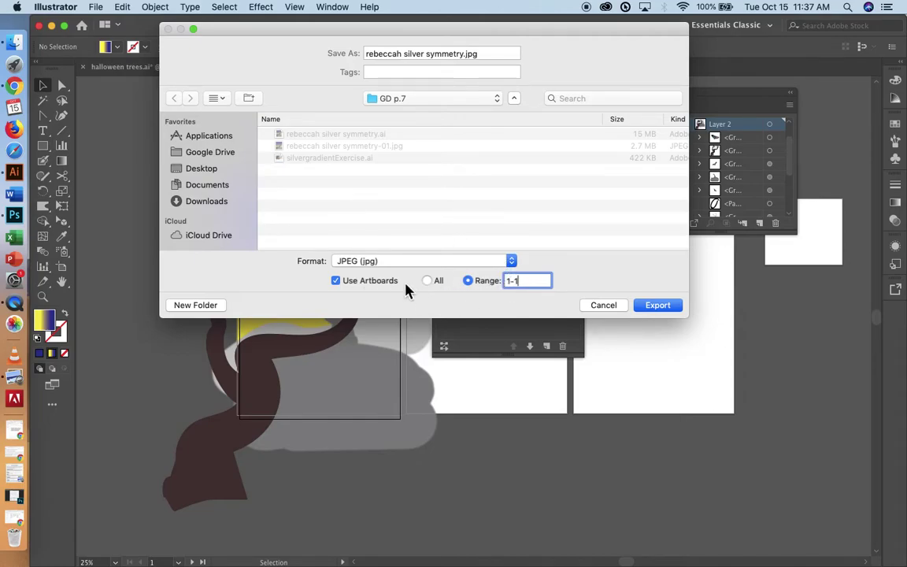
click(658, 306)
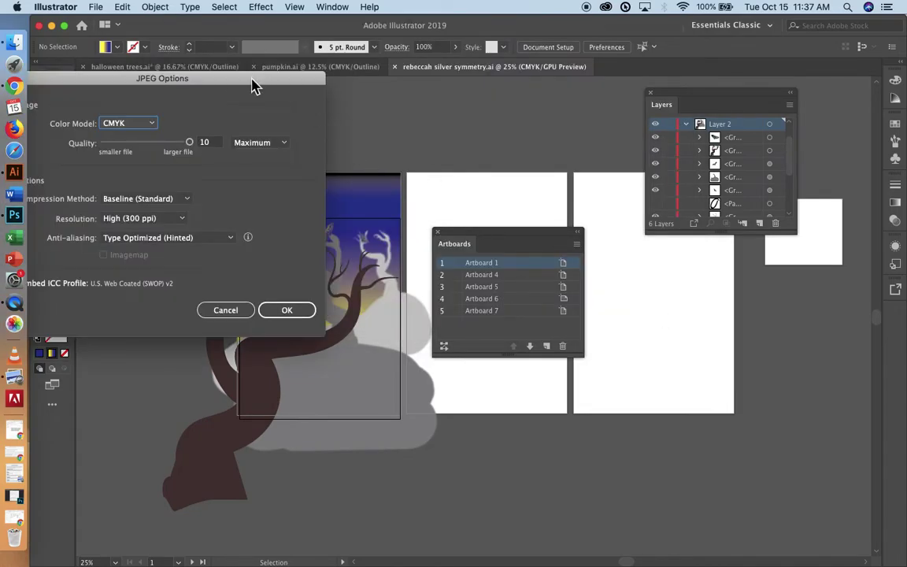
- Export with CMYK, quality 10, 300 ppi JPEG options, replacing the earlier exported JPEG
drag(252, 85, 423, 79)
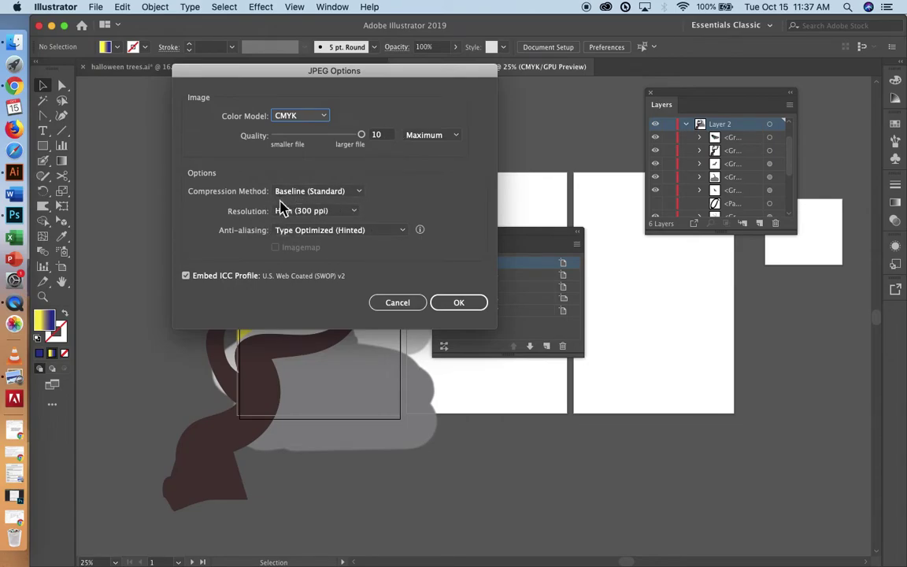
click(457, 307)
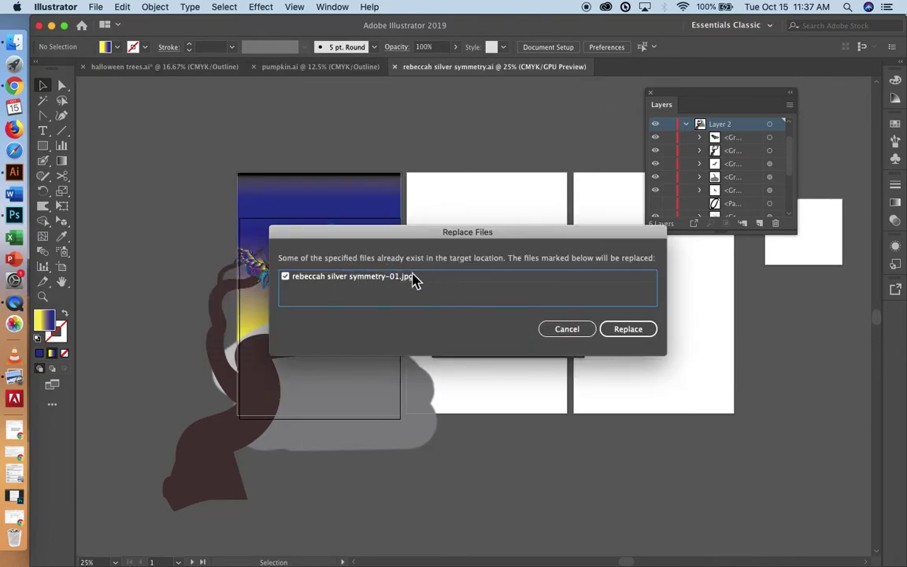
click(640, 334)
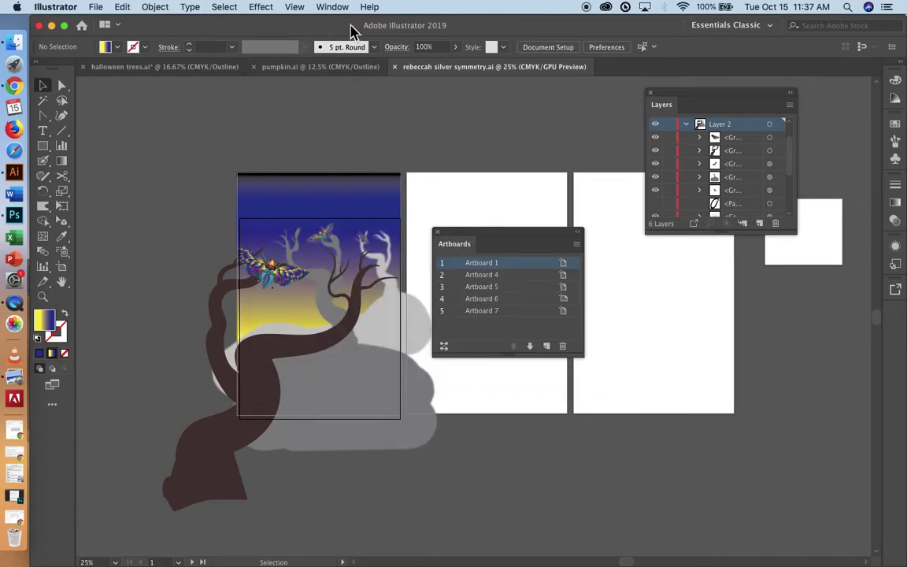
double_click(315, 24)
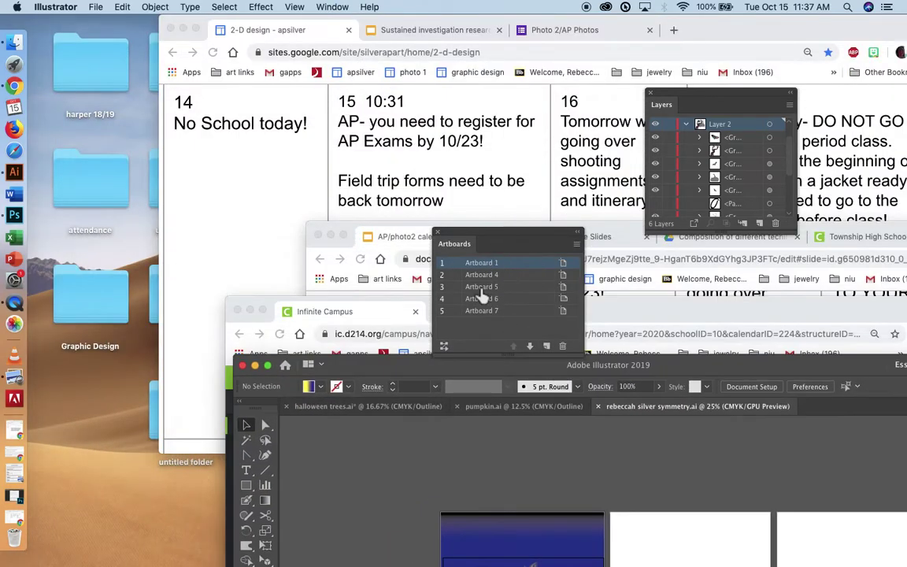
- Bring the class website browser window forward and reposition it over the screen
click(395, 182)
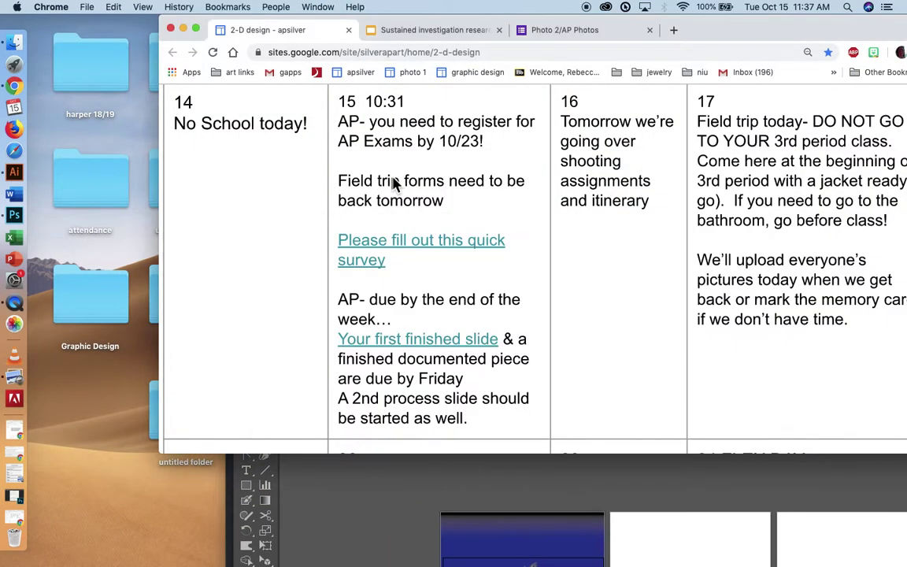
scroll(401, 133, up, 2)
drag(431, 24, 289, 427)
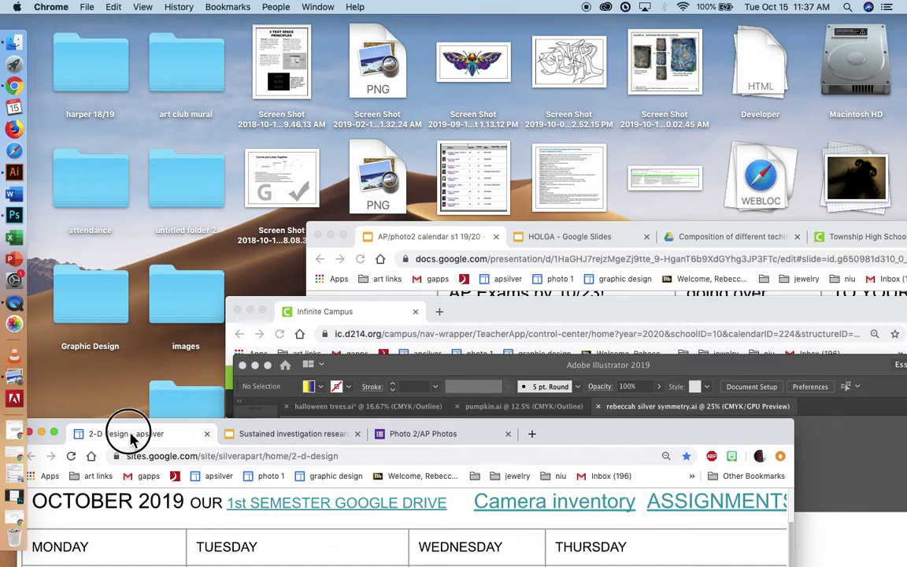
drag(146, 429, 229, 79)
scroll(280, 301, up, 10)
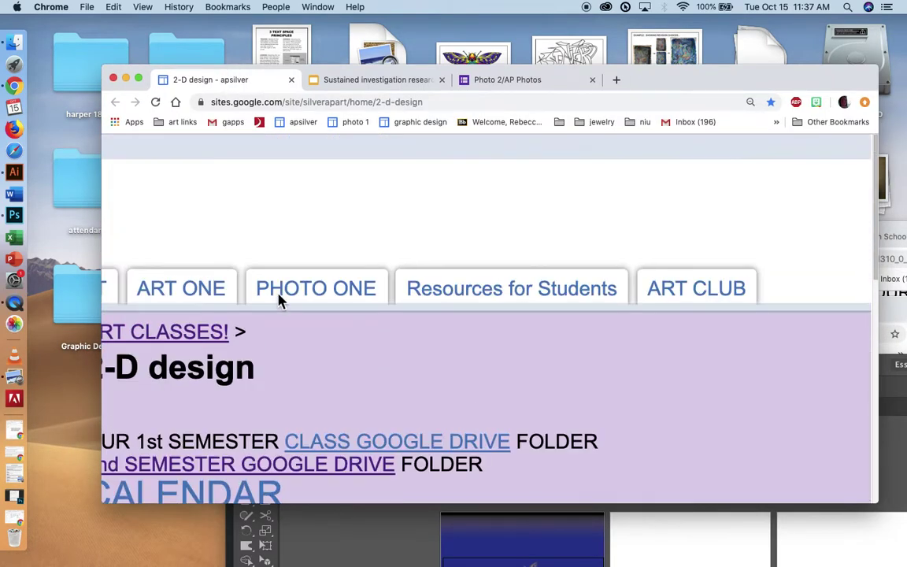
scroll(279, 301, left, 3)
scroll(279, 302, down, 5)
scroll(280, 302, up, 4)
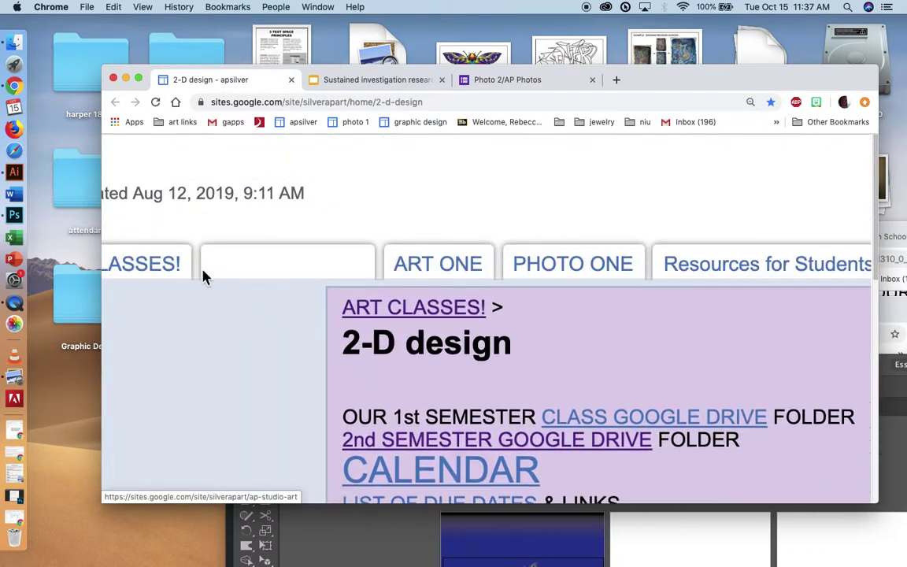
- Go to ART CLASSES, open the Graphic Design site, and find the 7th period Drive folder
click(166, 277)
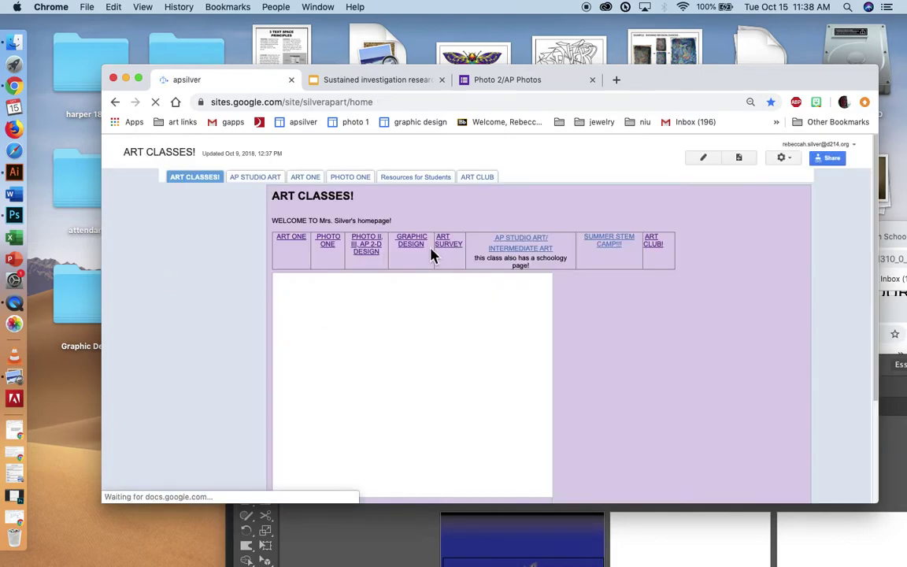
click(416, 247)
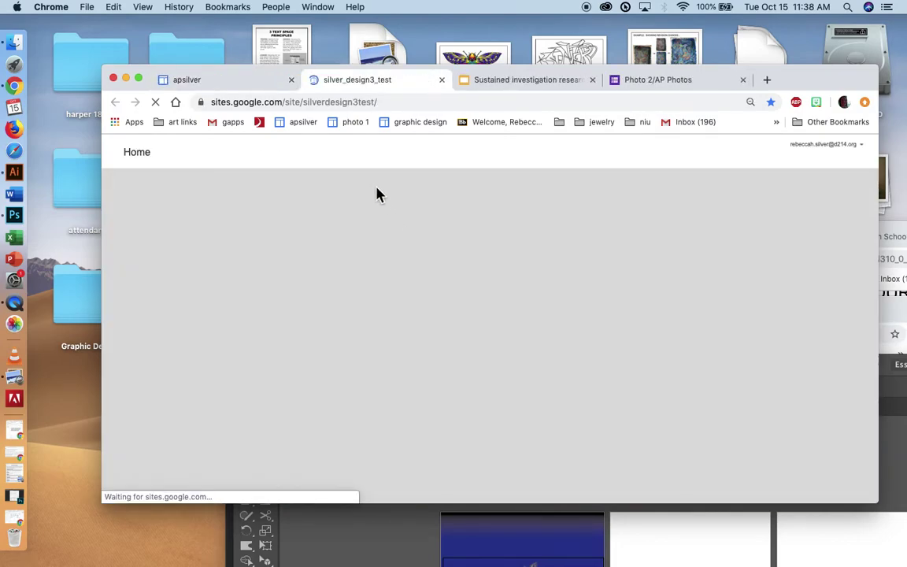
scroll(314, 279, down, 2)
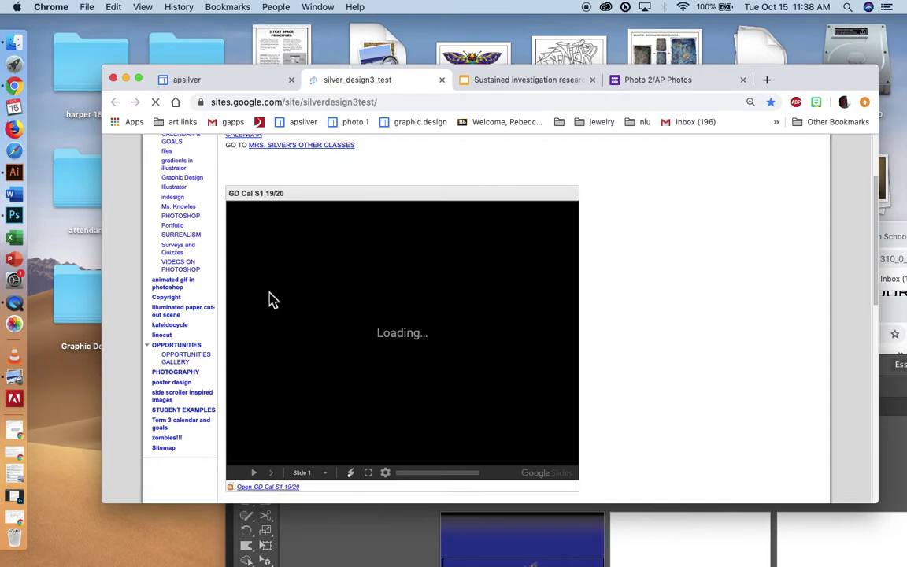
scroll(272, 303, down, 1)
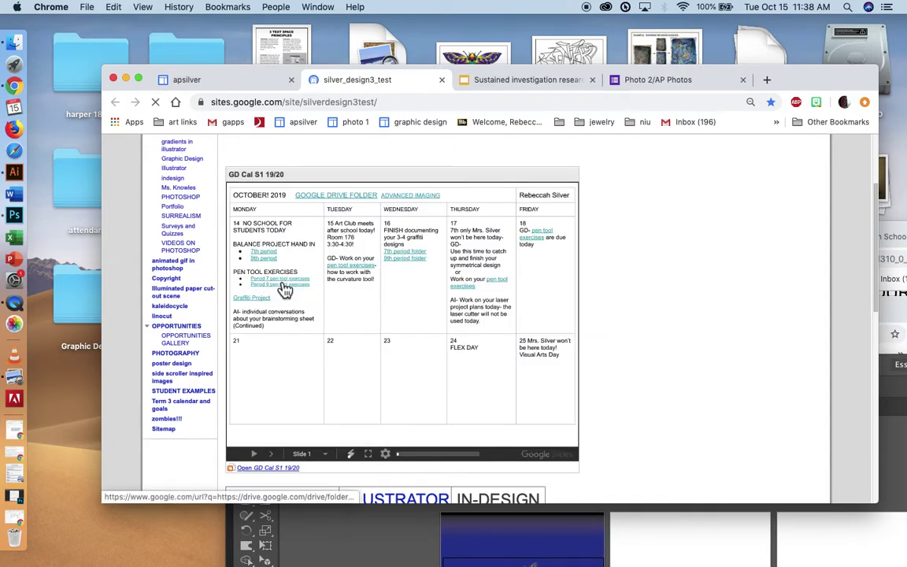
scroll(285, 291, up, 5)
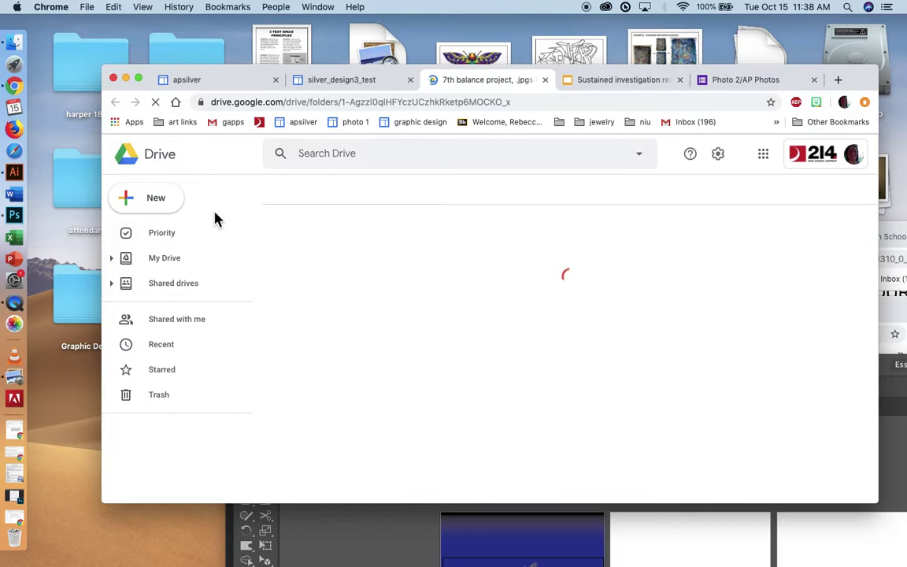
- Upload the symmetry JPEG from the home folder's GD p.7 into the 7th balance project folder
click(161, 206)
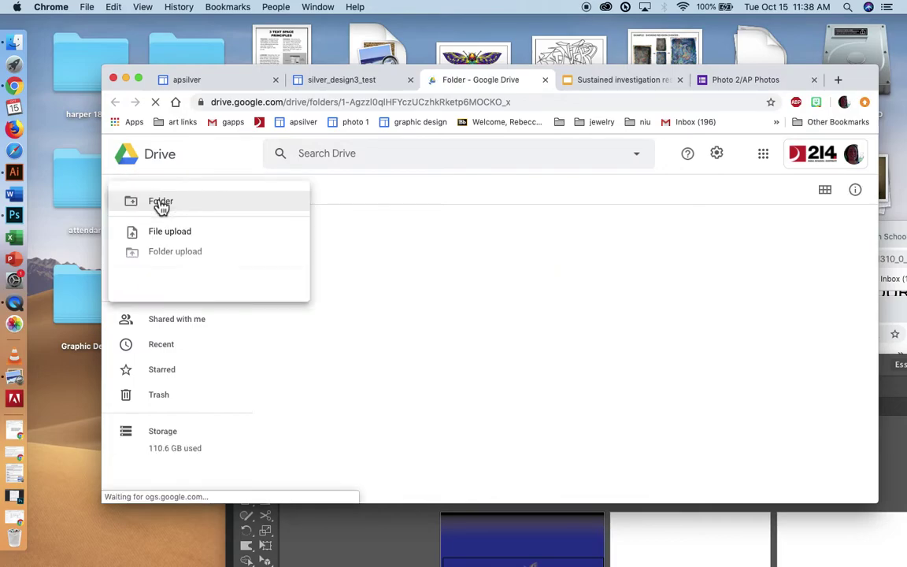
click(168, 234)
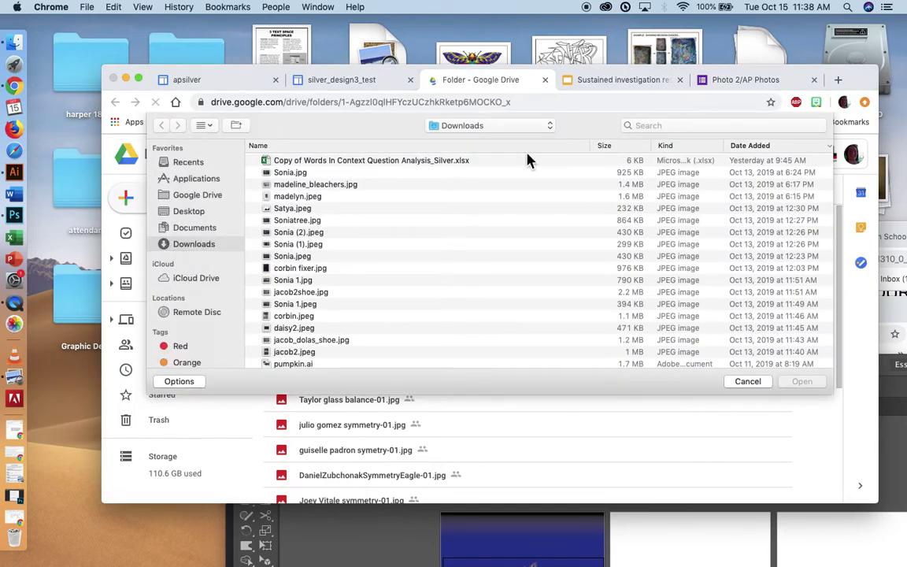
click(547, 126)
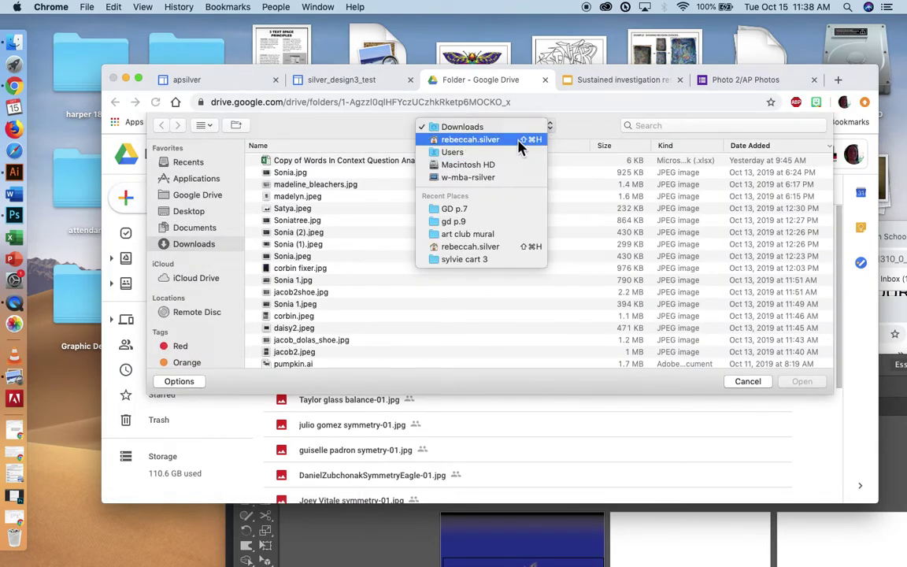
click(521, 140)
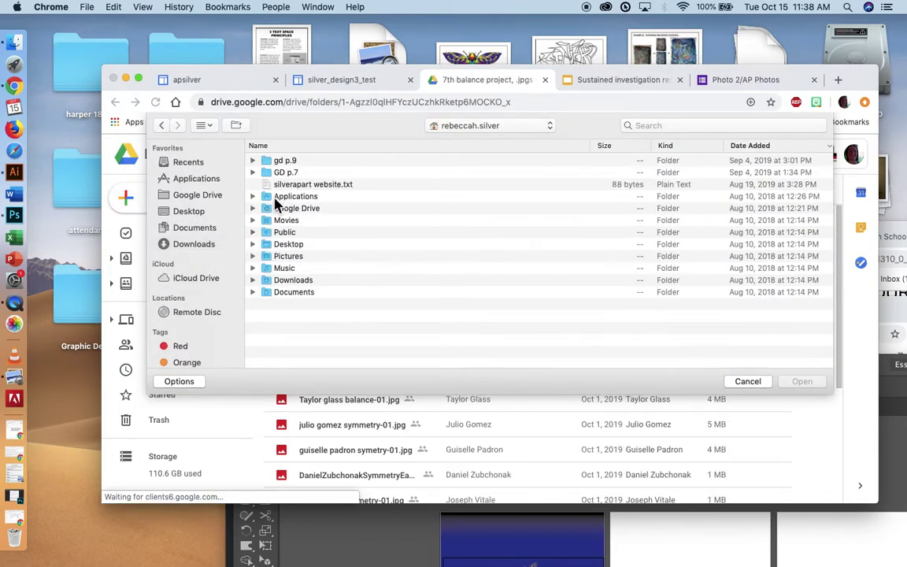
click(288, 175)
double_click(288, 175)
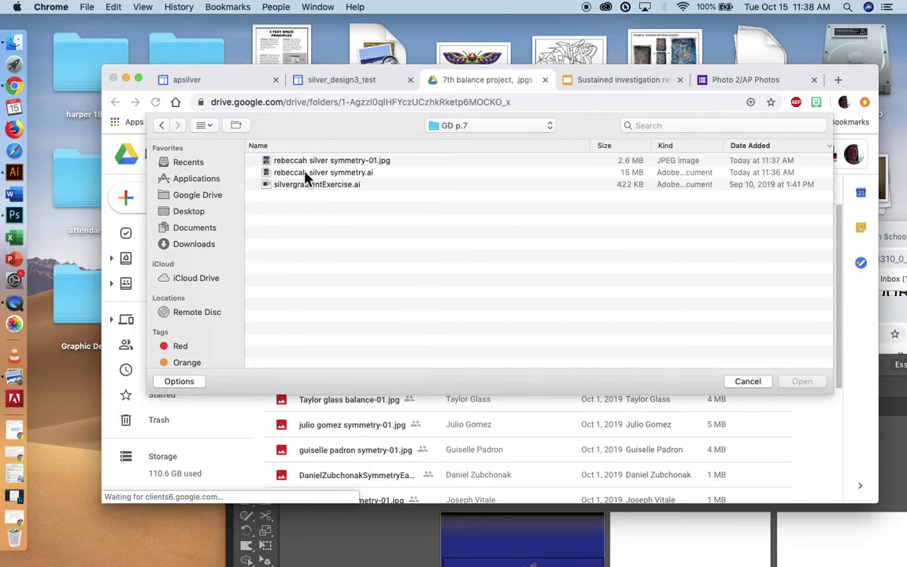
click(313, 161)
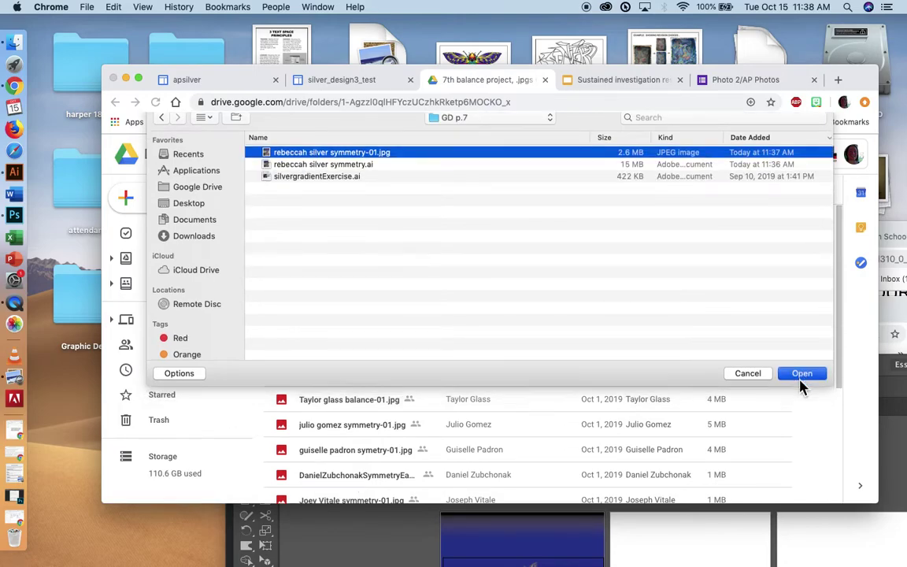
click(803, 382)
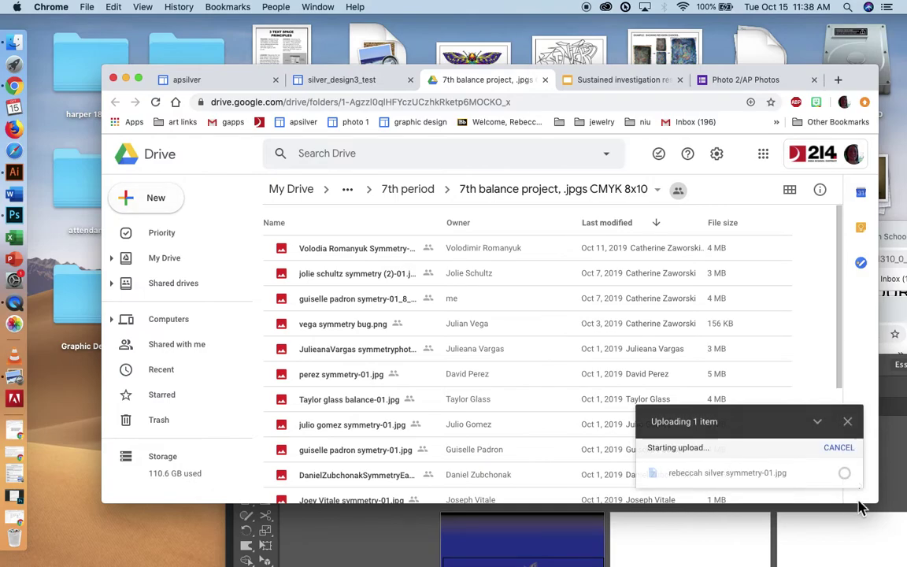
- Keep the uploaded symmetry JPEG as a separate file beside the earlier copy, then locate it in the list
drag(874, 497, 896, 543)
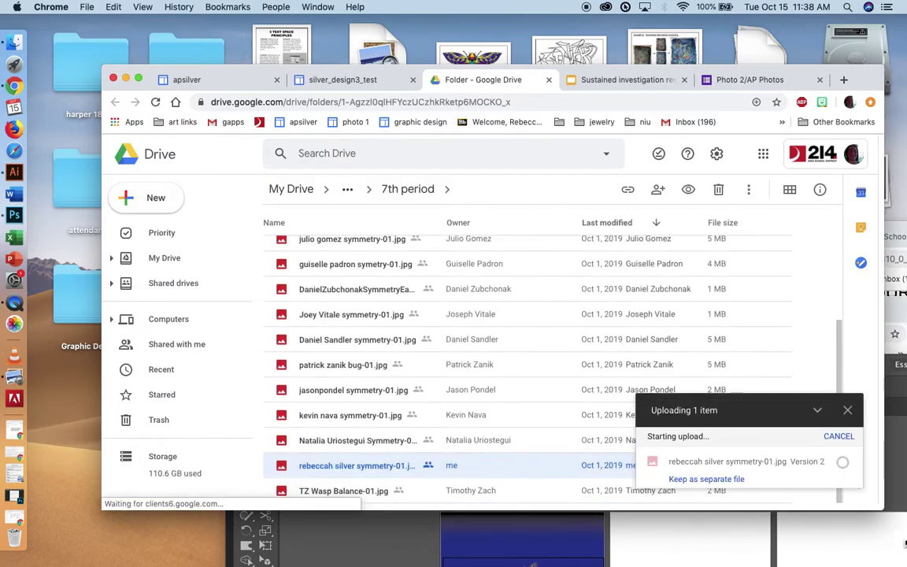
click(739, 524)
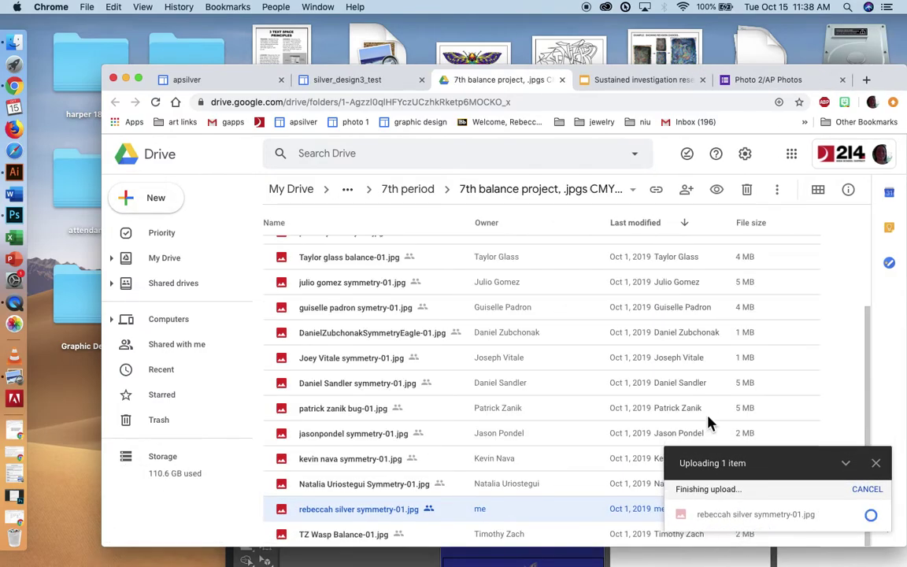
scroll(449, 335, up, 1)
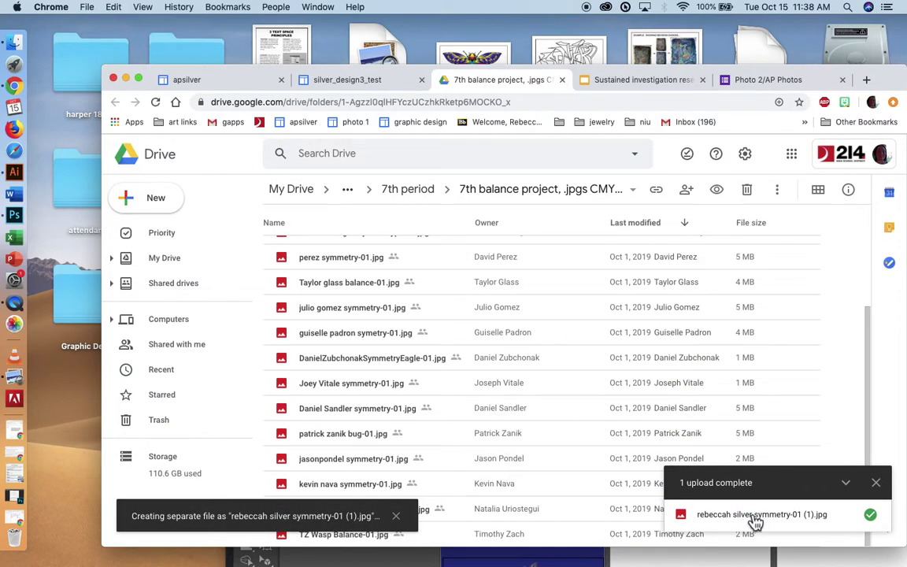
click(755, 524)
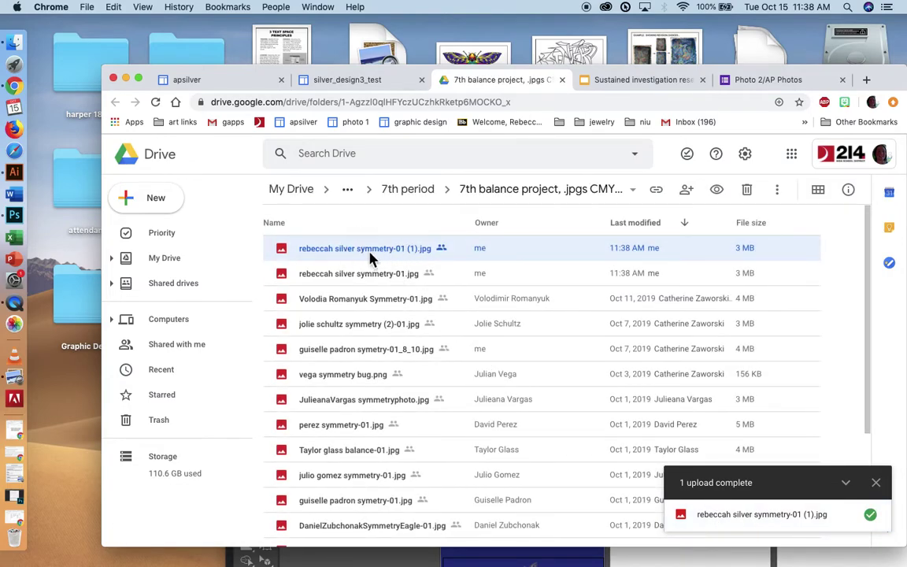
- Move the class site page into its own browser window and return to Google Drive
click(337, 275)
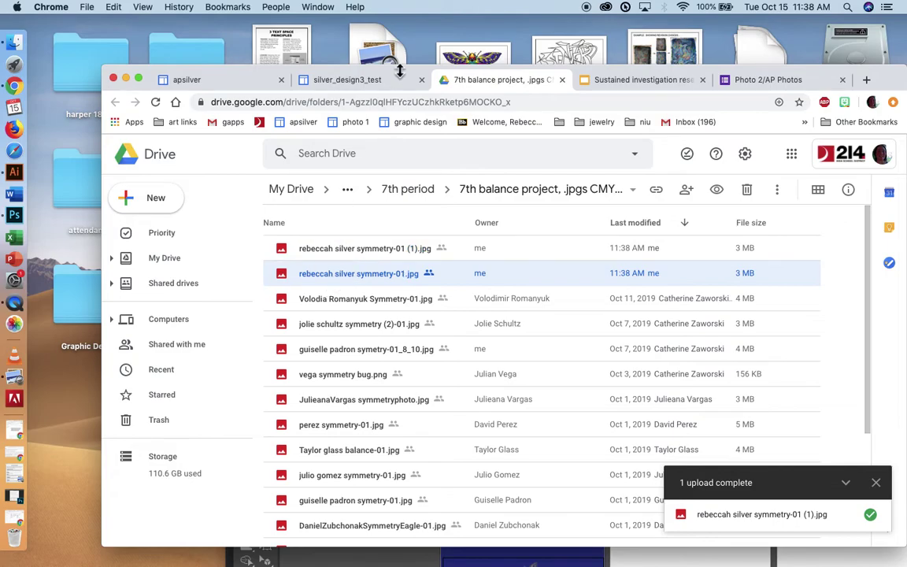
drag(400, 71, 508, 441)
click(396, 281)
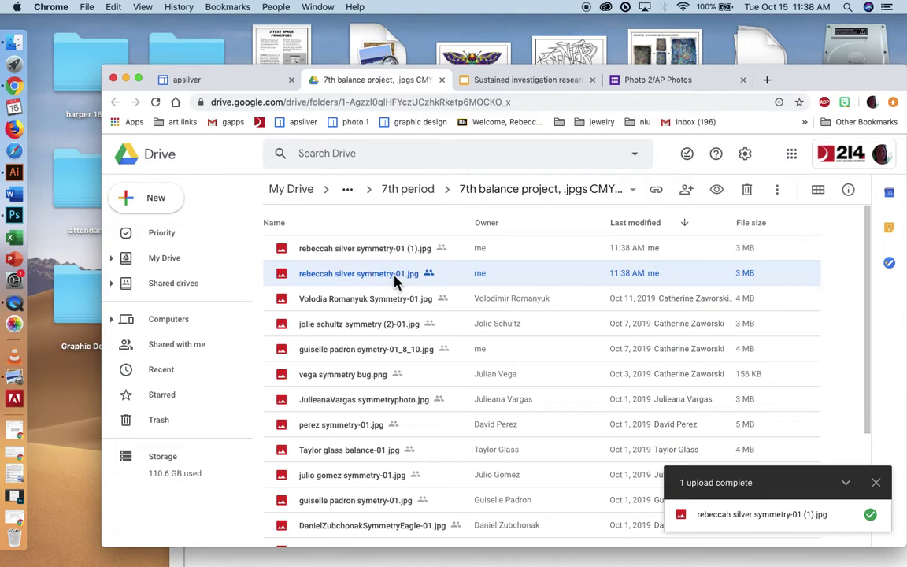
click(419, 252)
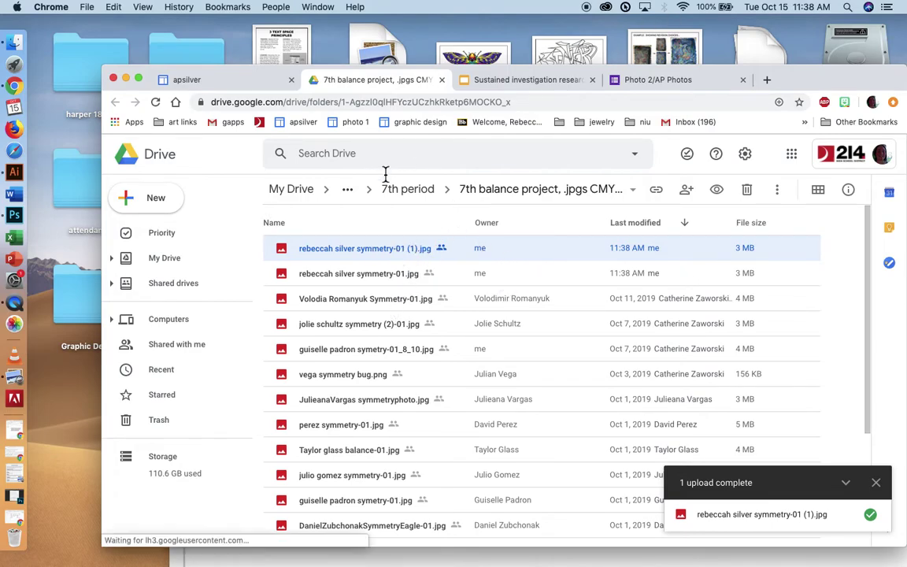
- Dismiss the upload-complete notice and compare the earlier JPEG with the new '(1)' copy
click(875, 482)
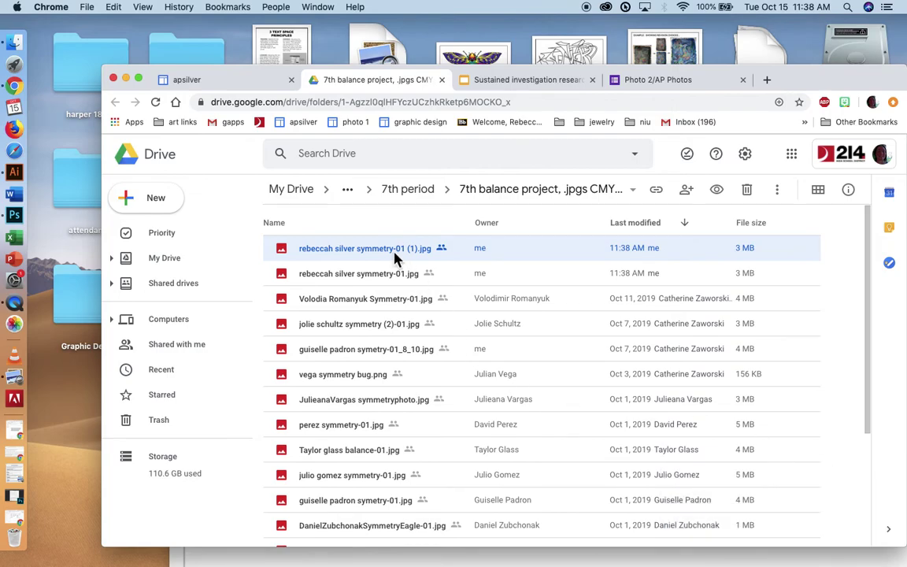
click(391, 277)
click(384, 303)
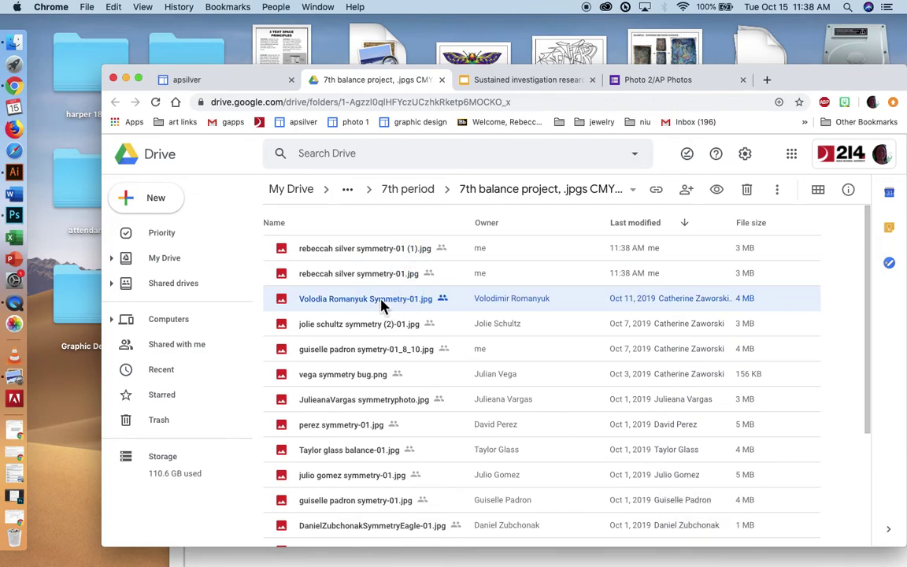
click(376, 251)
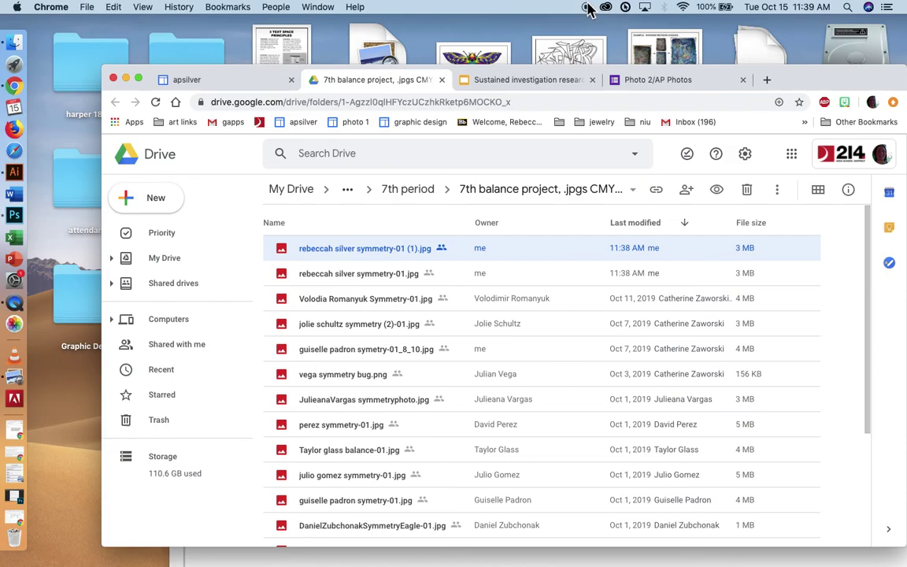